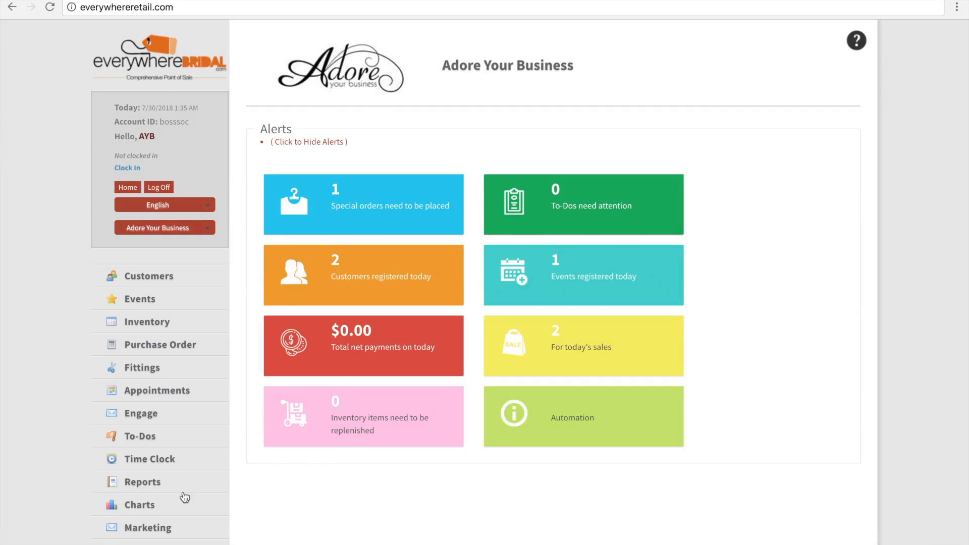
Open the terms of sale templates in Administration.
scroll(157, 505, down, 3)
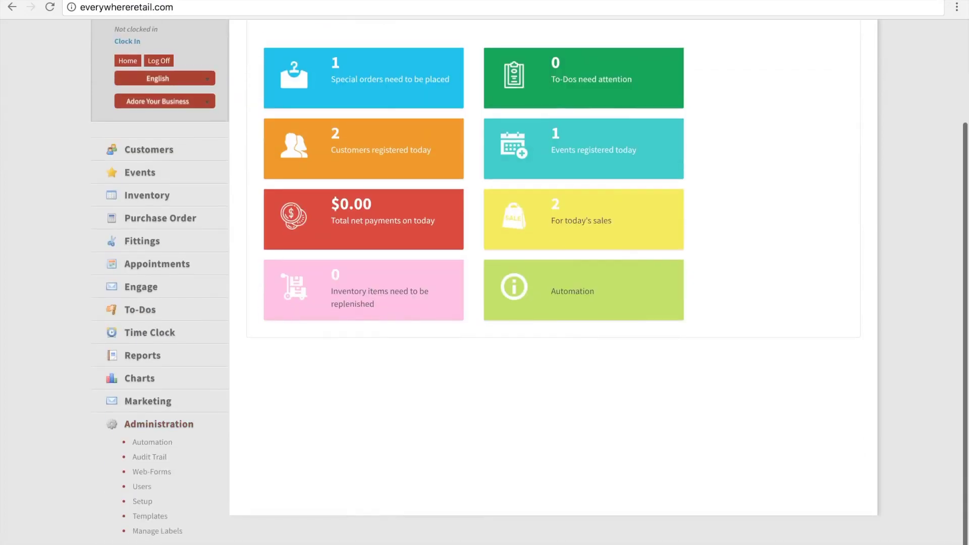
click(160, 521)
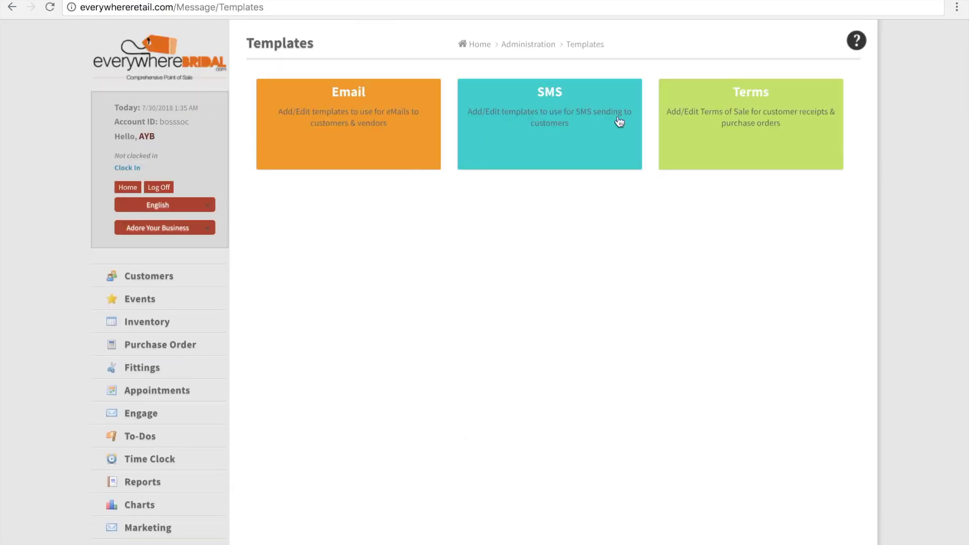
click(708, 164)
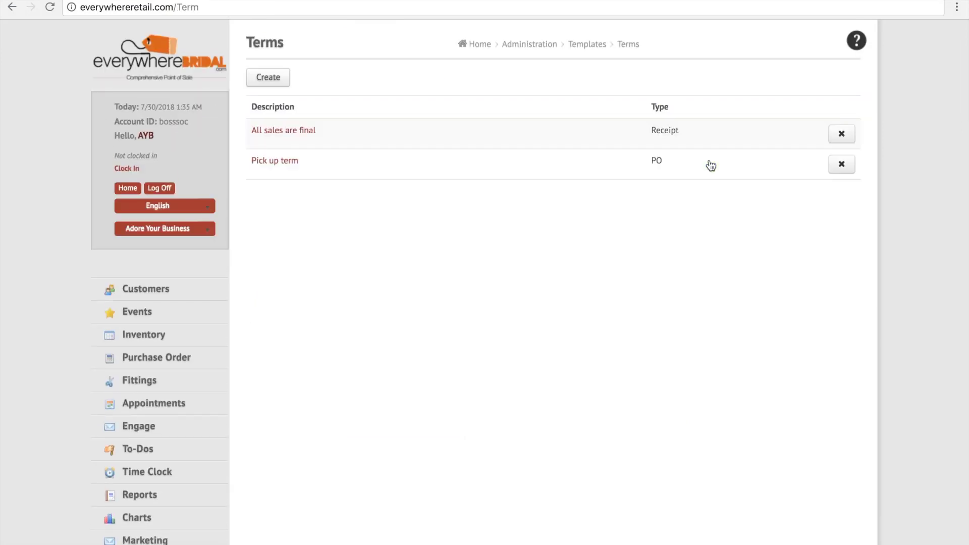
click(271, 79)
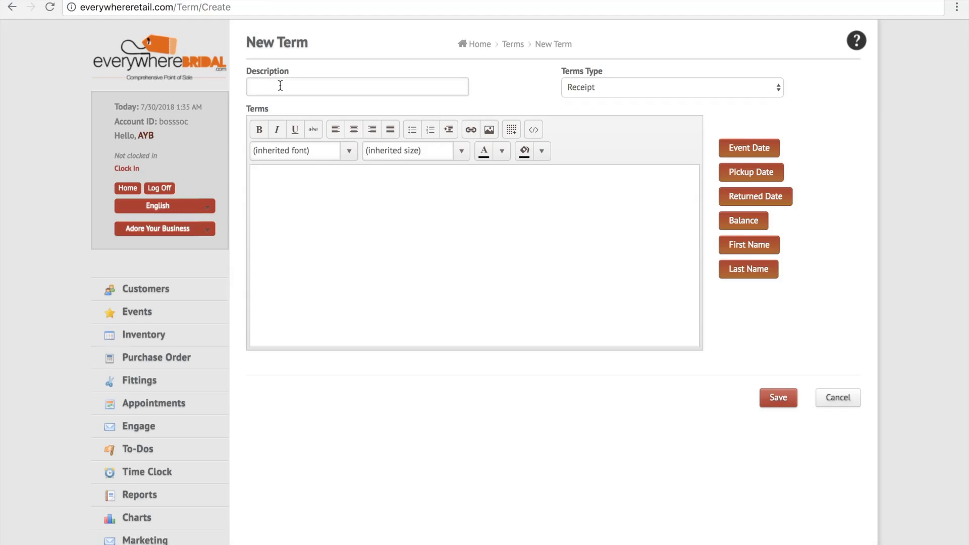
click(580, 86)
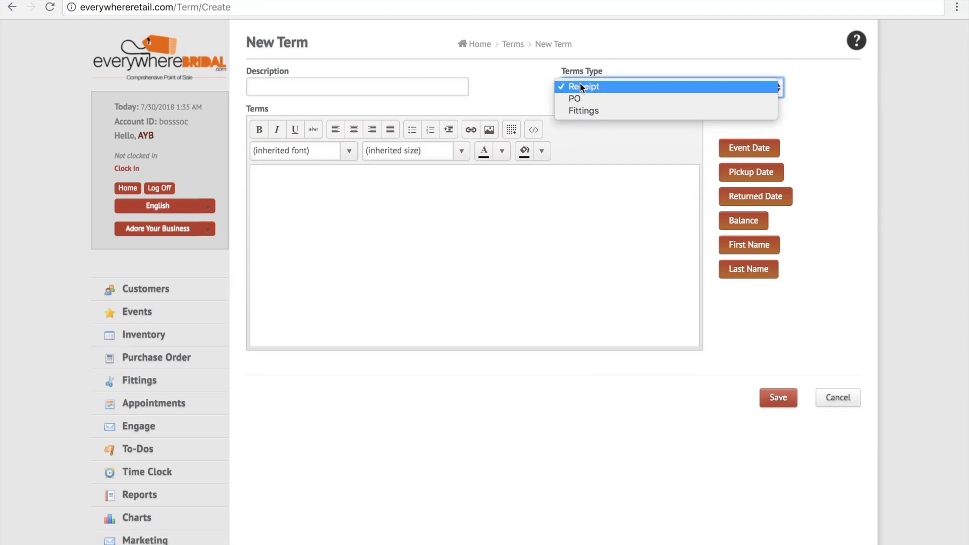
click(580, 87)
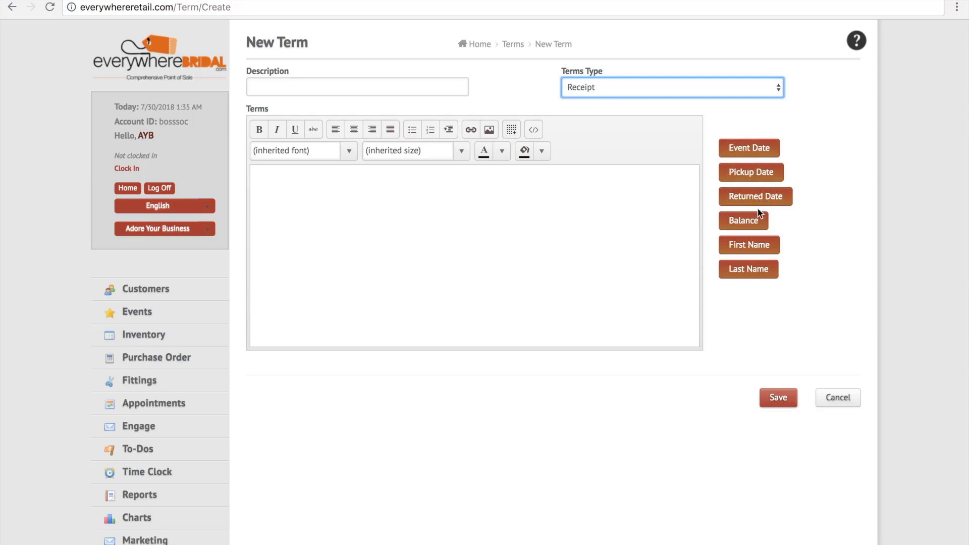
click(773, 404)
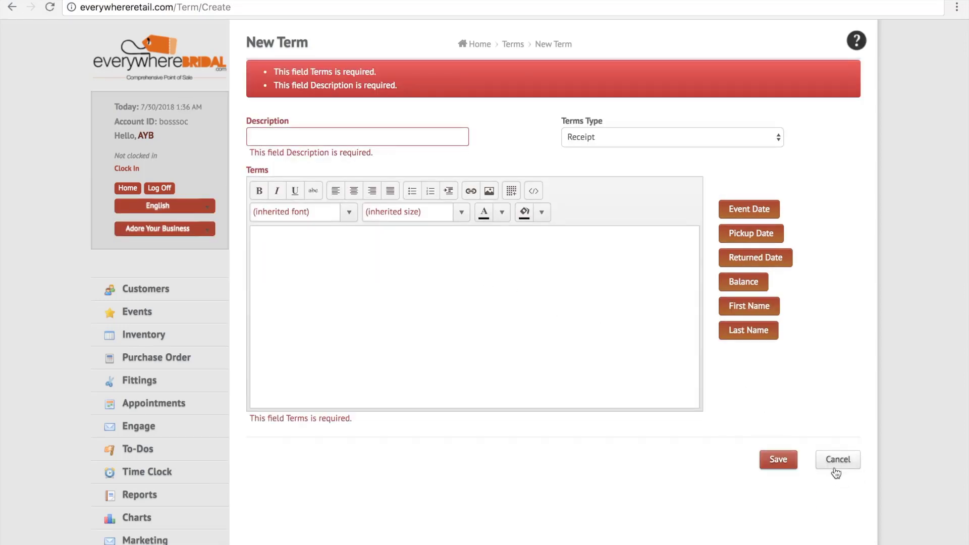
click(836, 472)
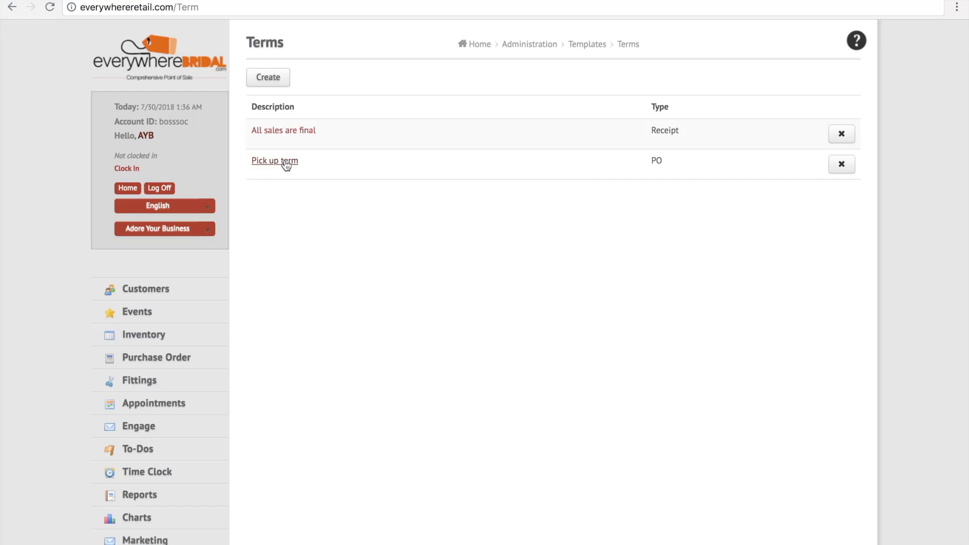
Open the bride's section of the upcoming wedding event.
click(146, 320)
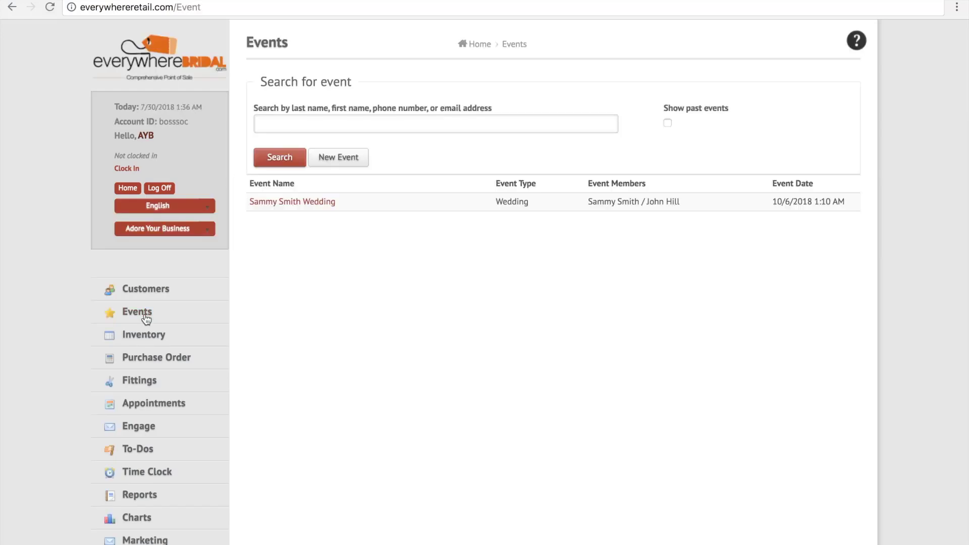
click(302, 202)
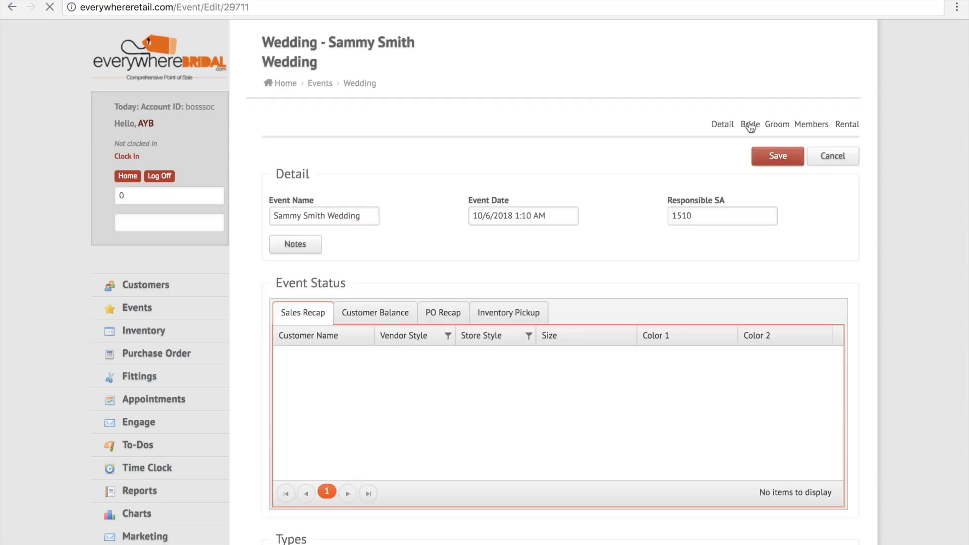
click(750, 125)
Add a new customer ticket for the bride and confirm its creation.
scroll(465, 334, down, 5)
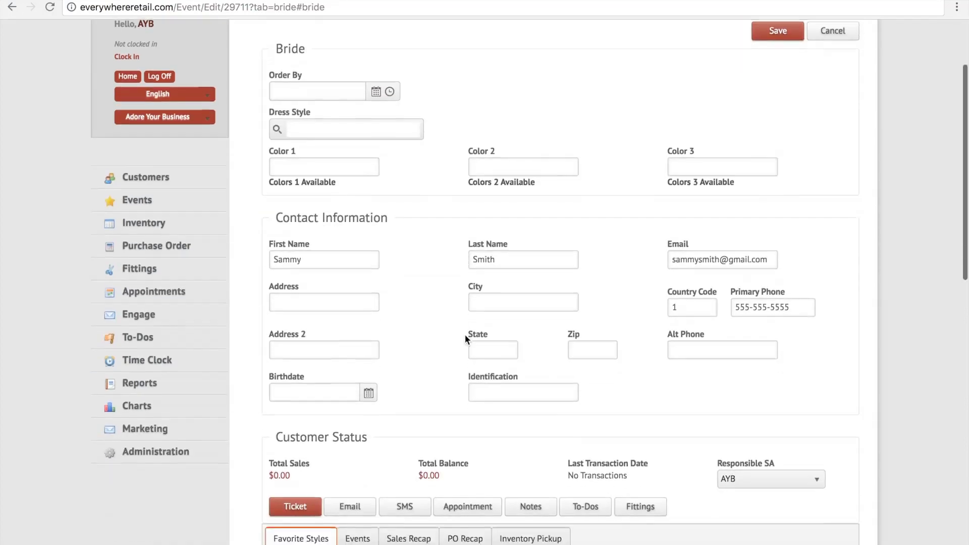
click(293, 374)
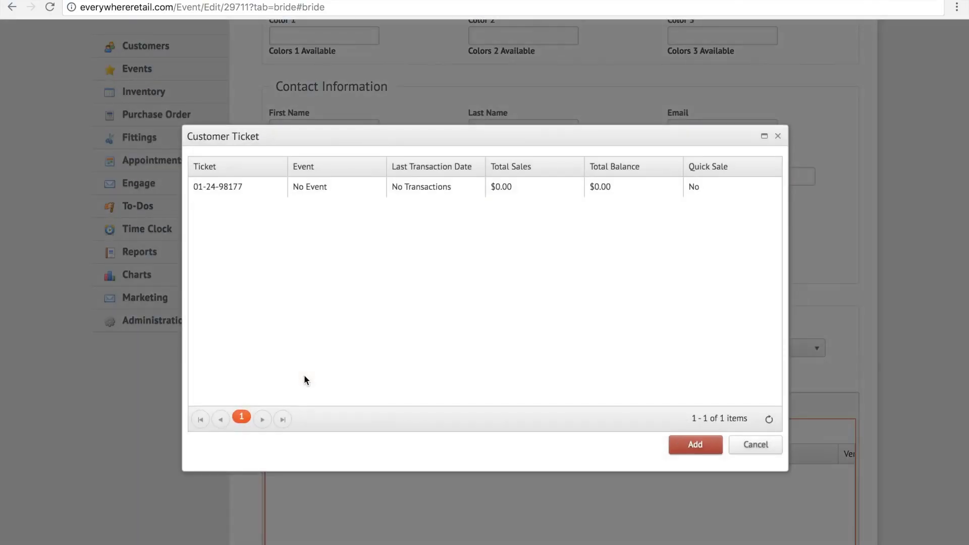
click(695, 445)
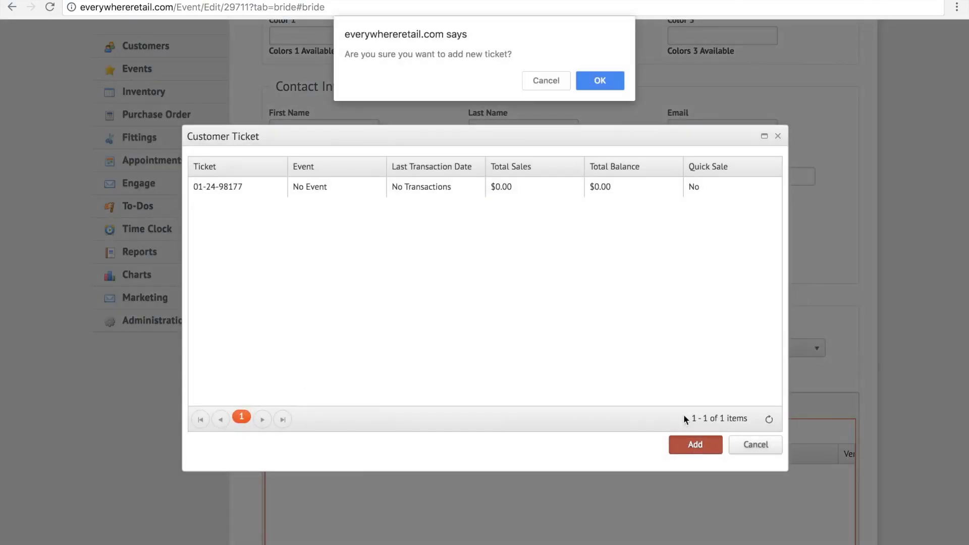
click(610, 82)
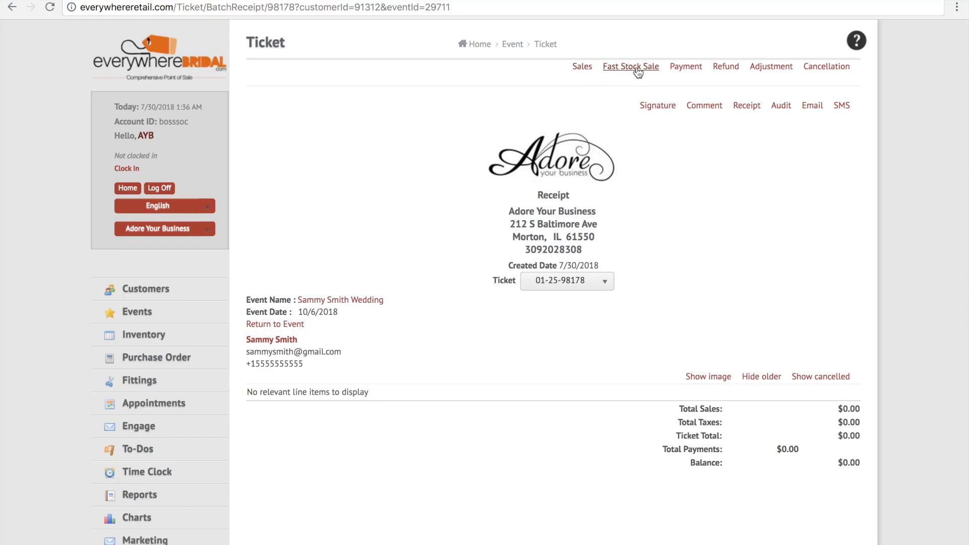
Start a sale on the new ticket and pick a style by searching for Remi.
click(584, 67)
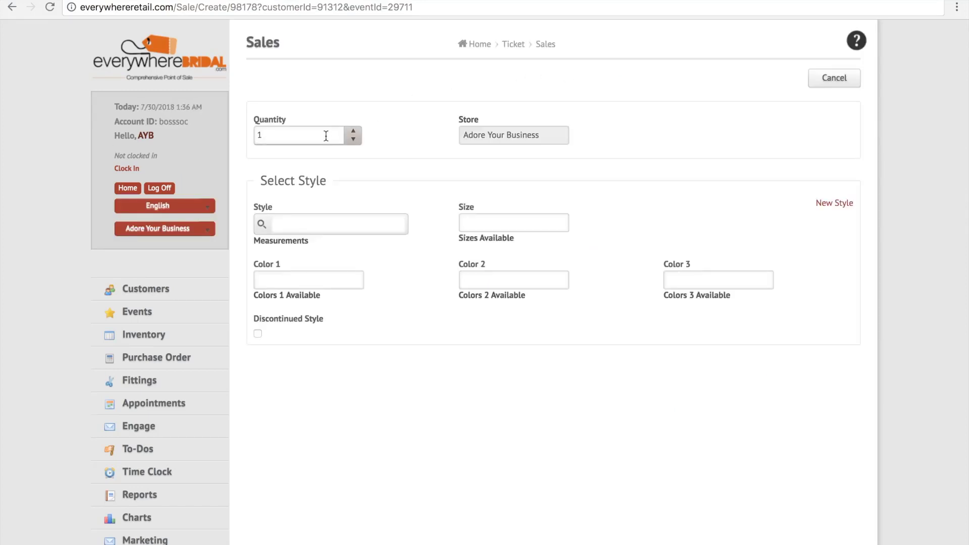
click(312, 221)
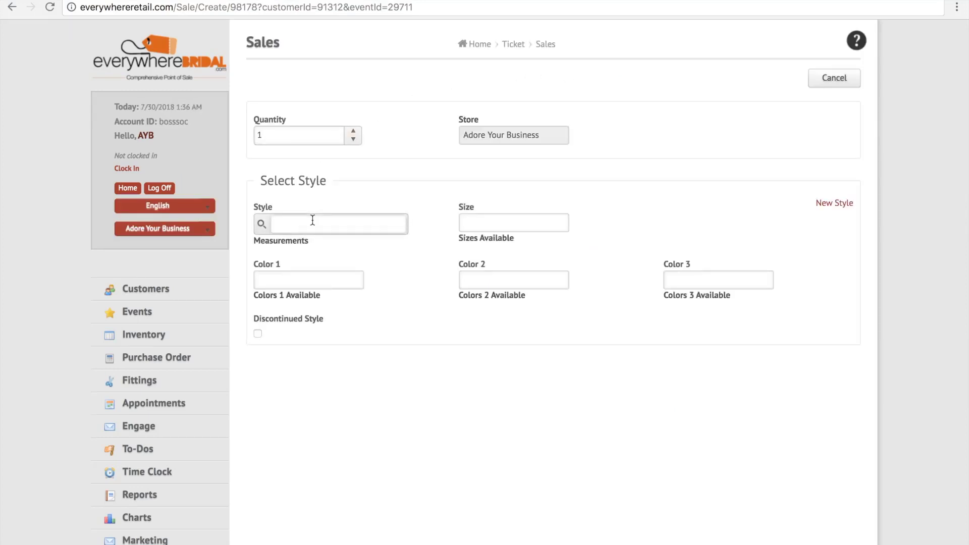
text(Remi)
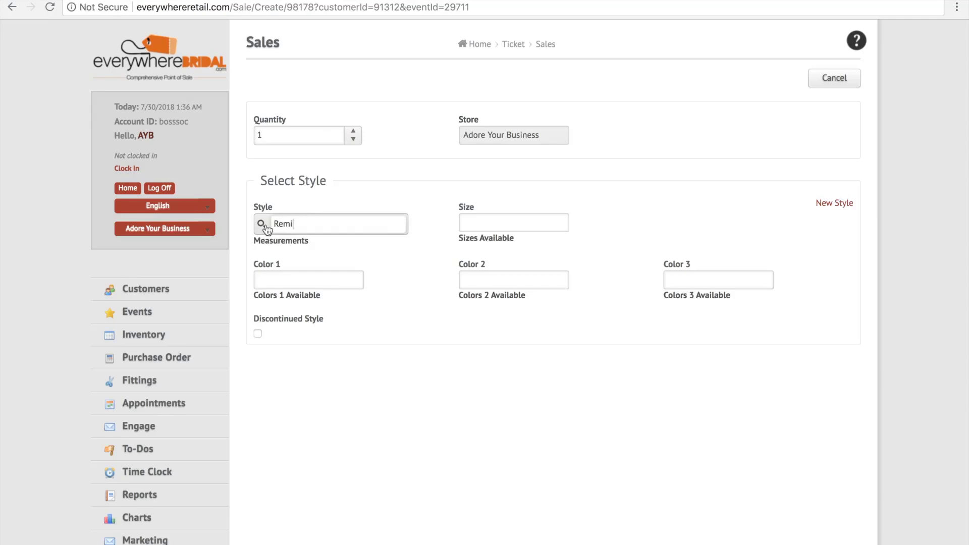
click(266, 226)
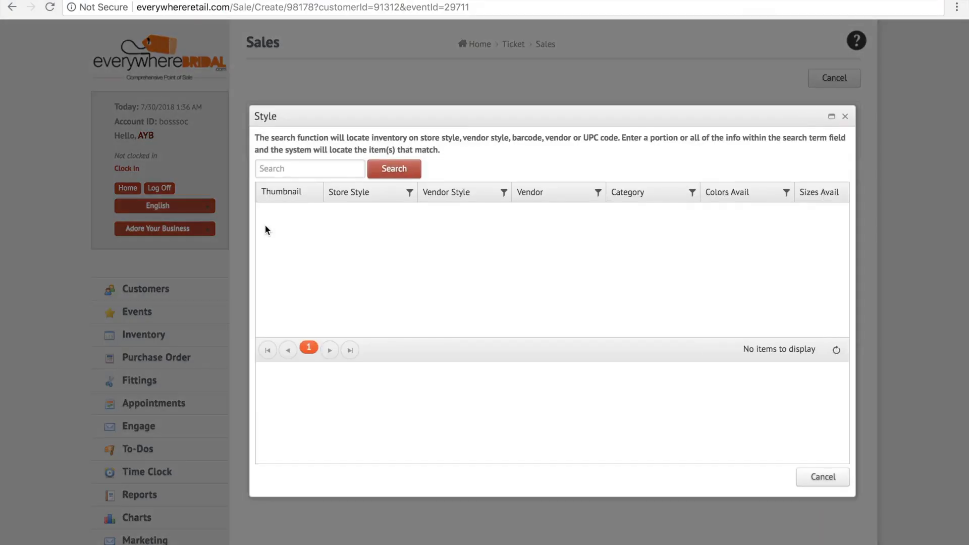
click(292, 168)
text(Remi)
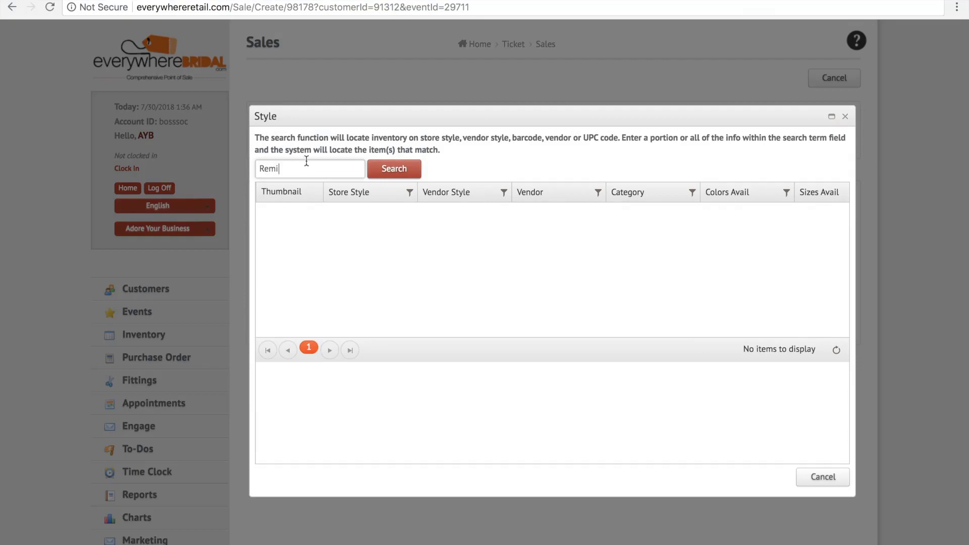
click(394, 168)
click(389, 224)
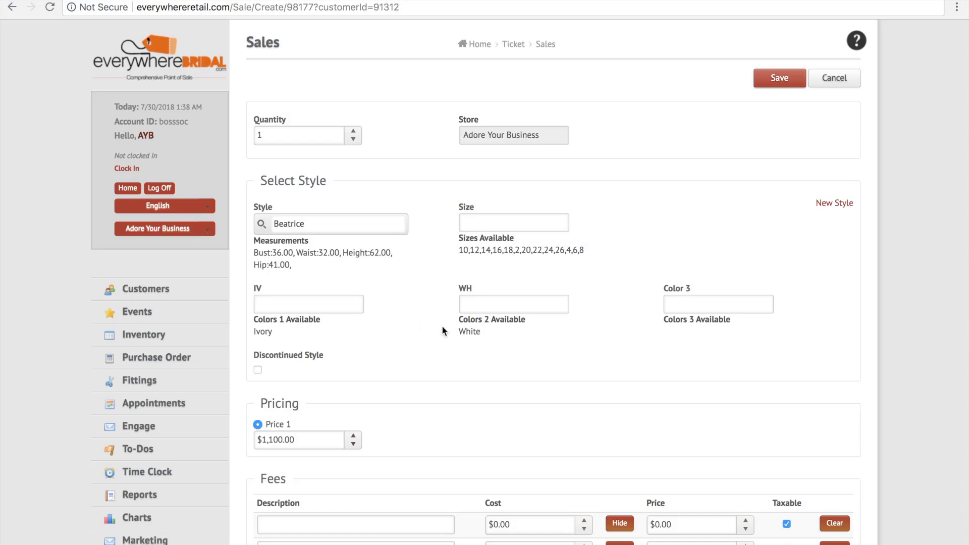
Set the size of the Beatrice style to 14.
click(497, 223)
text(14)
Set the Beatrice style's first color to Ivory and its second color to White.
click(331, 303)
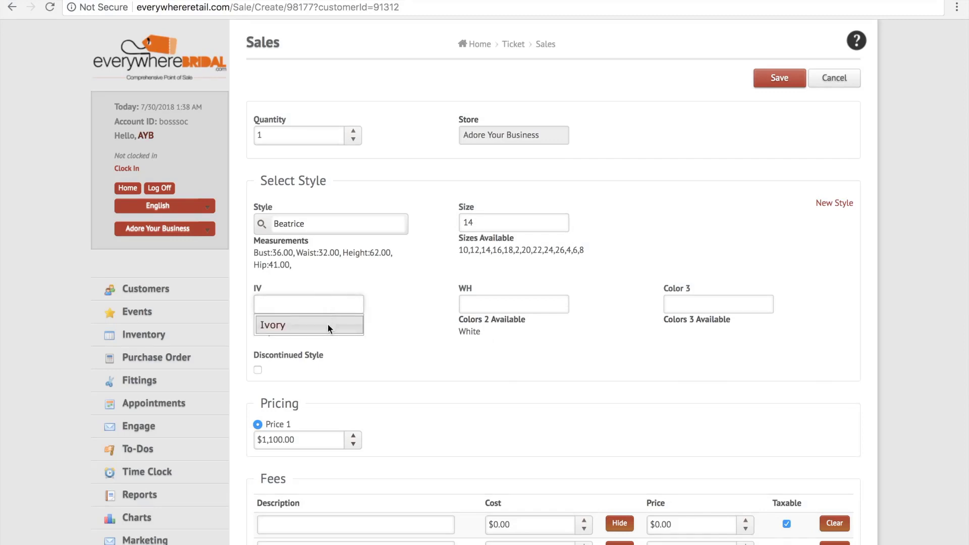
click(328, 324)
click(482, 304)
click(483, 326)
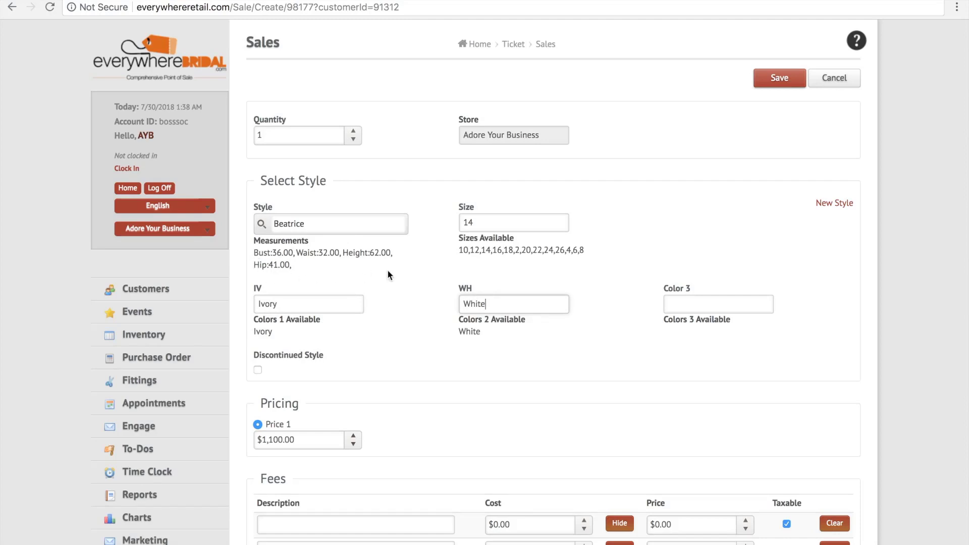
Change the size of the Beatrice style to 10 from the available sizes.
click(511, 225)
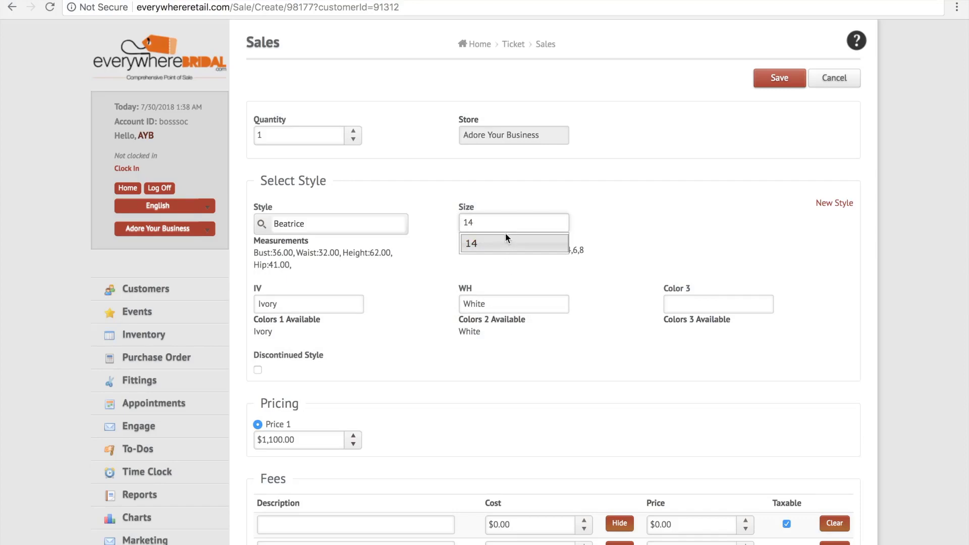
click(605, 218)
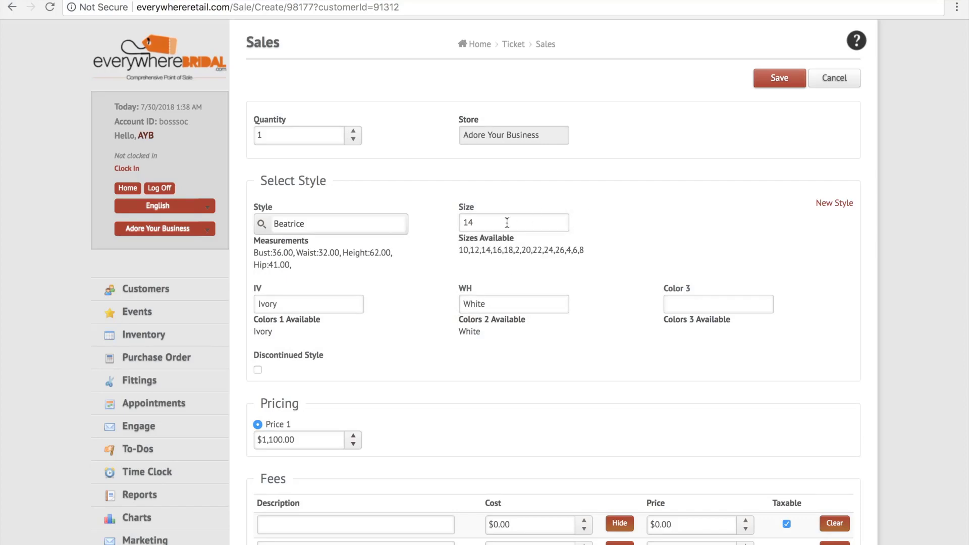
drag(478, 222, 447, 224)
key(BackSpace)
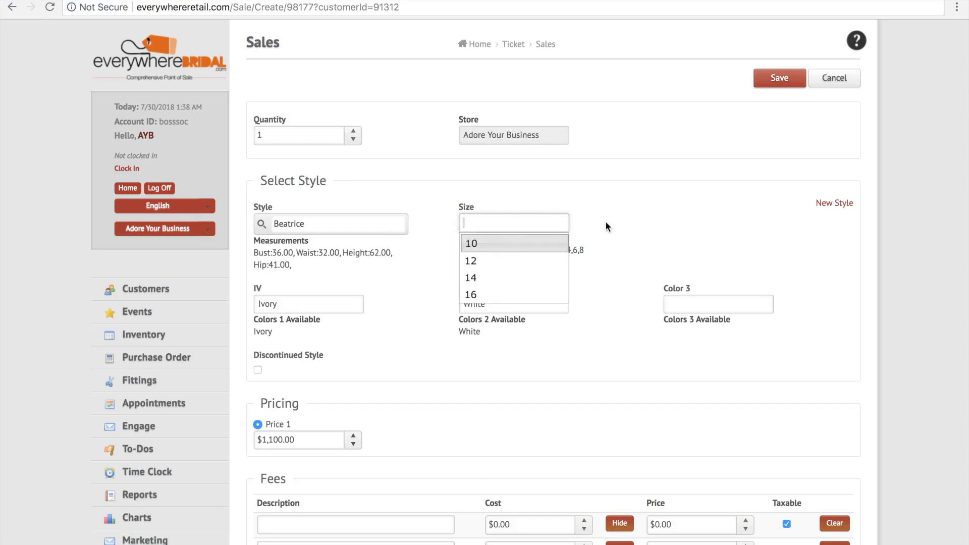
click(605, 220)
click(525, 227)
scroll(510, 284, down, 5)
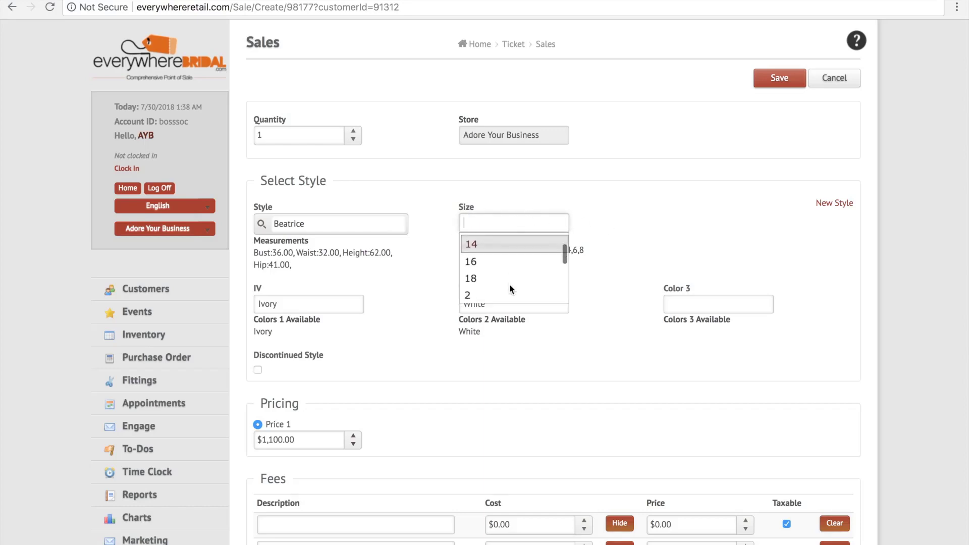
scroll(510, 284, up, 5)
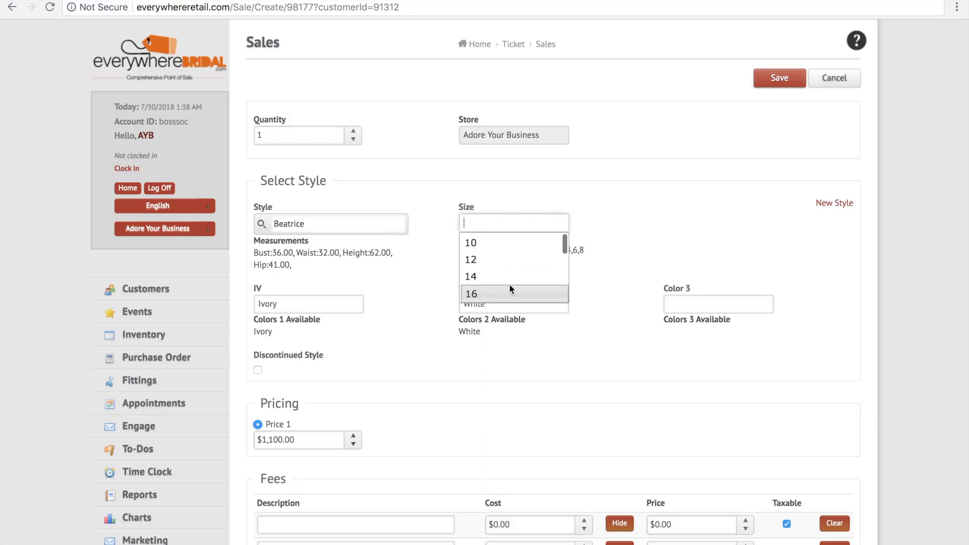
click(494, 244)
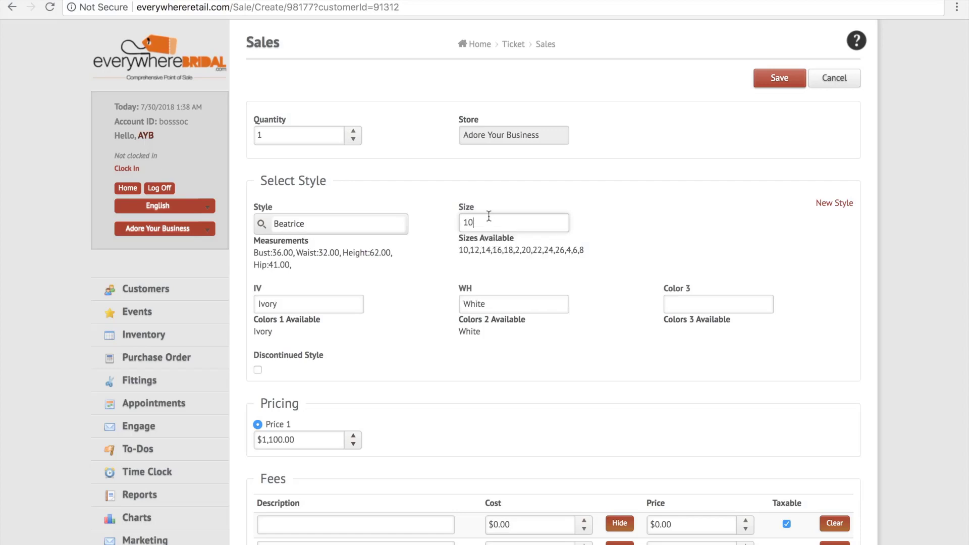
Check the suggested choices for both colors and examine the sale's pricing, fees and tax sections.
click(298, 303)
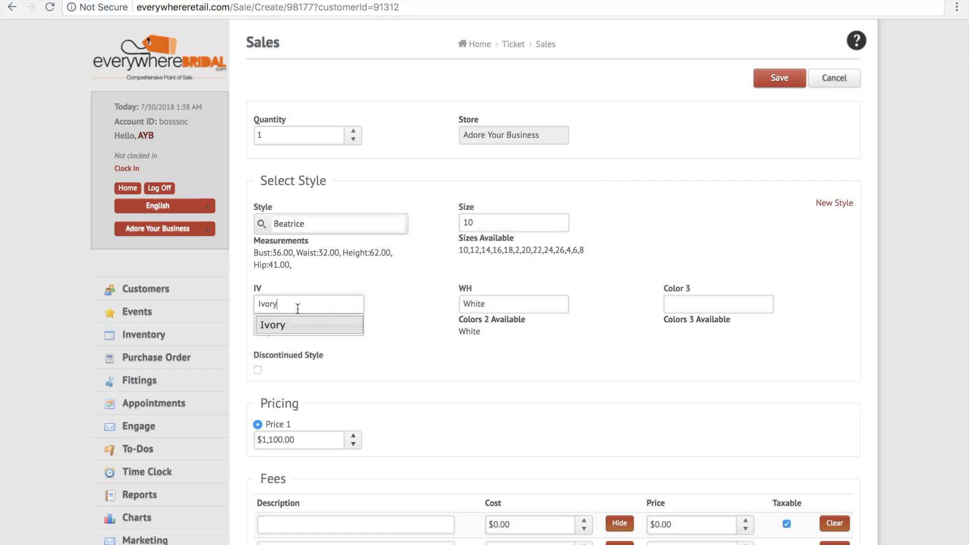
click(428, 286)
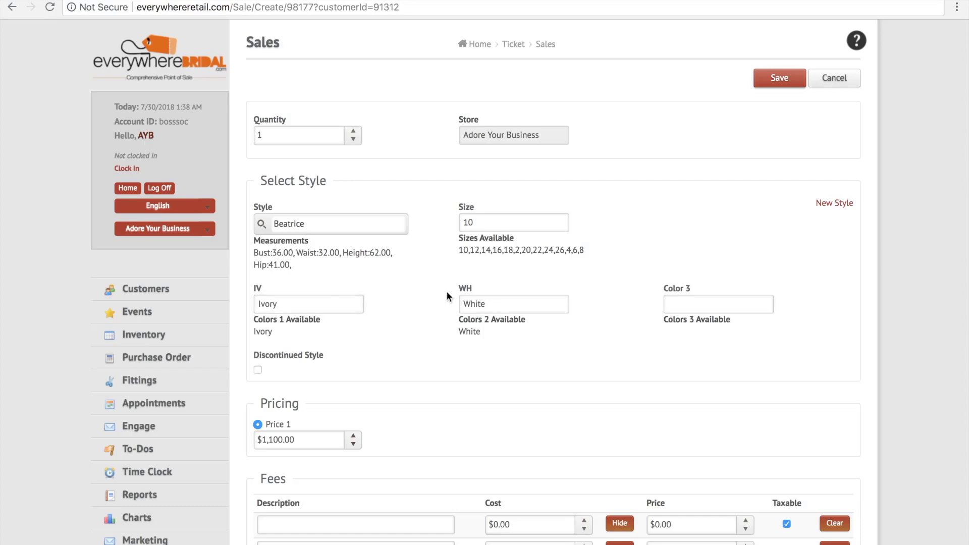
click(512, 305)
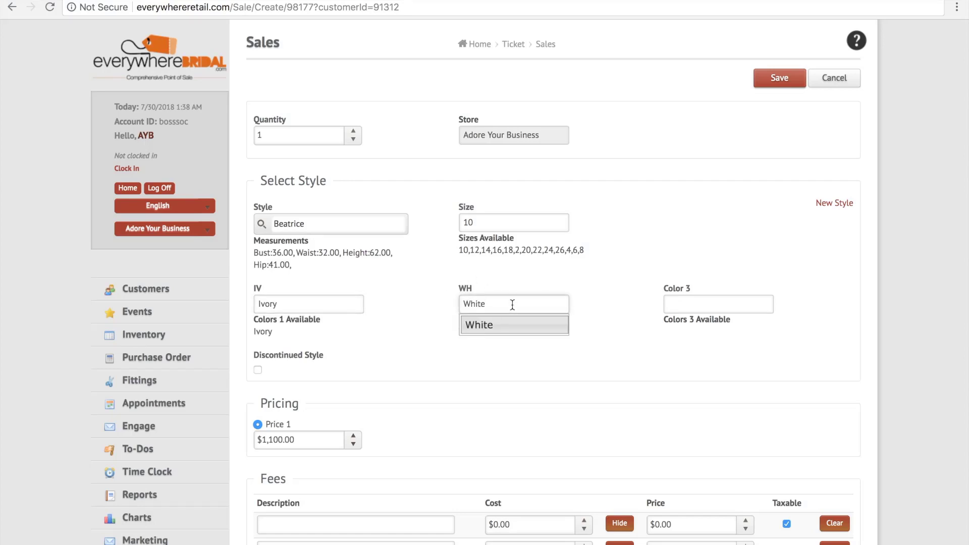
click(528, 278)
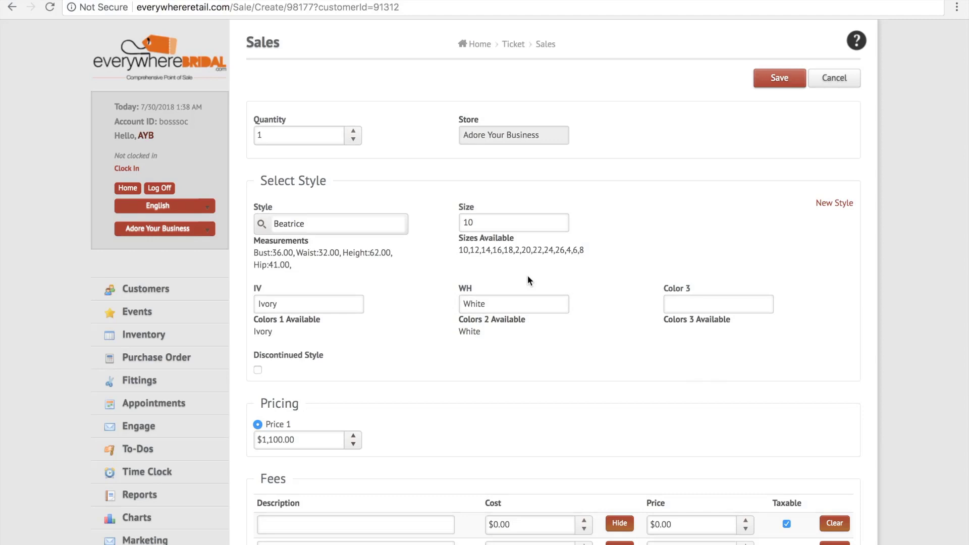
scroll(528, 276, down, 3)
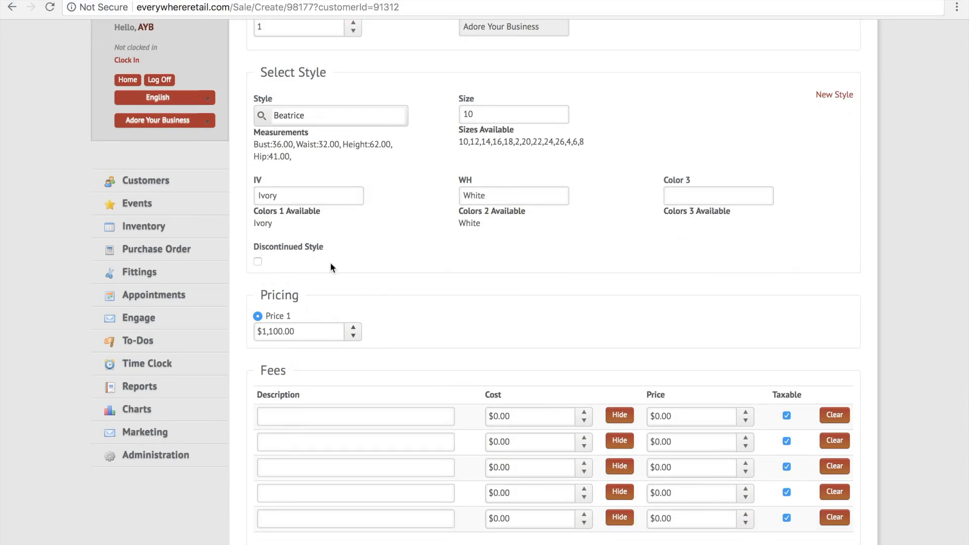
scroll(435, 308, down, 3)
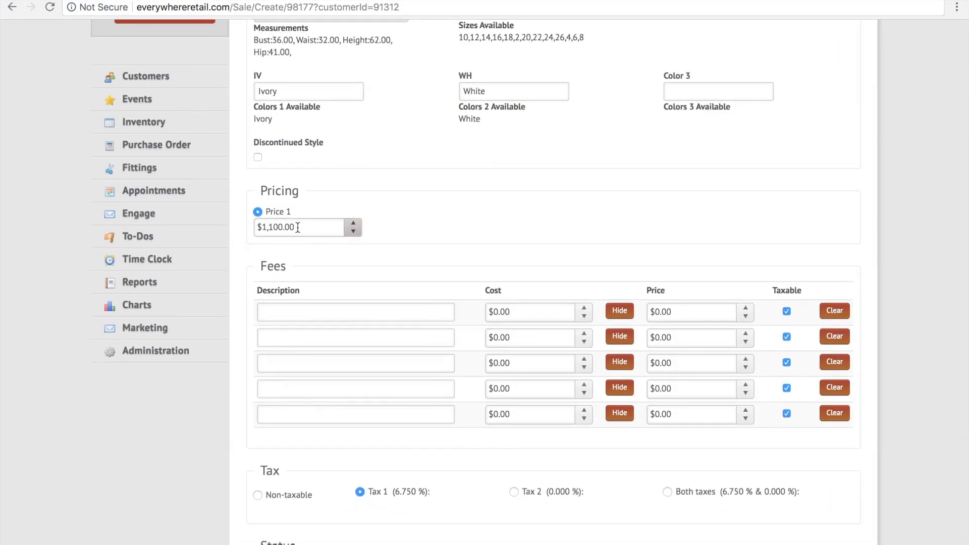
Enter Extending Train as the first fee's description and try switching its taxable setting off and on.
click(315, 310)
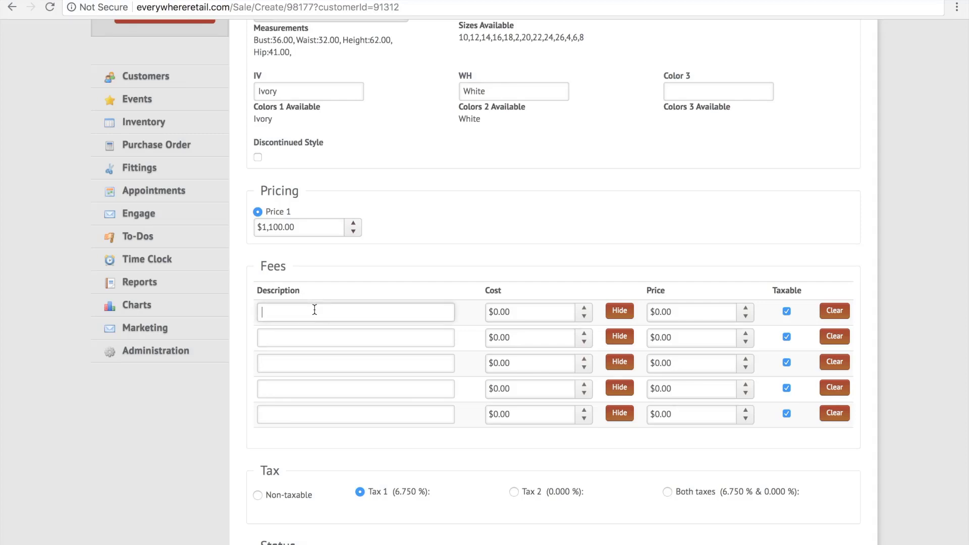
text(Extending Train)
click(500, 307)
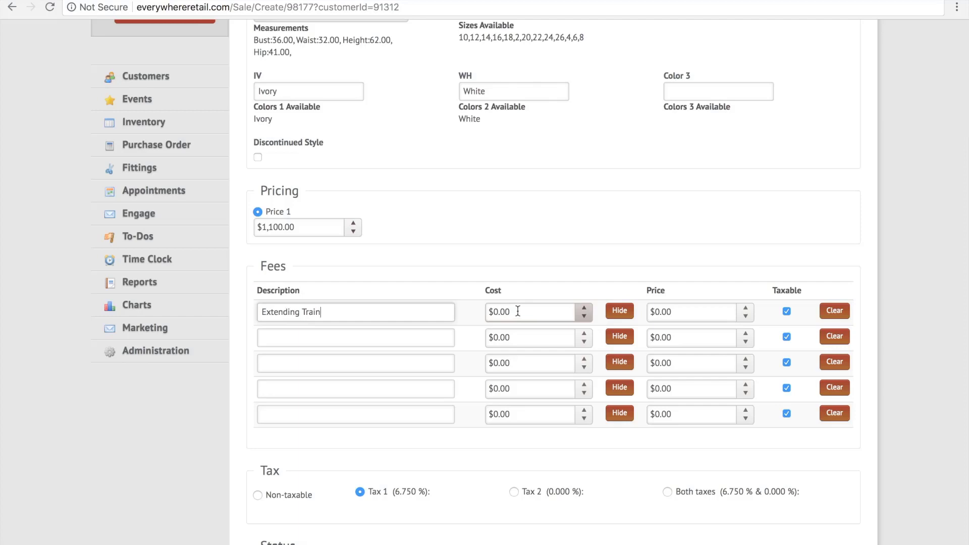
click(787, 311)
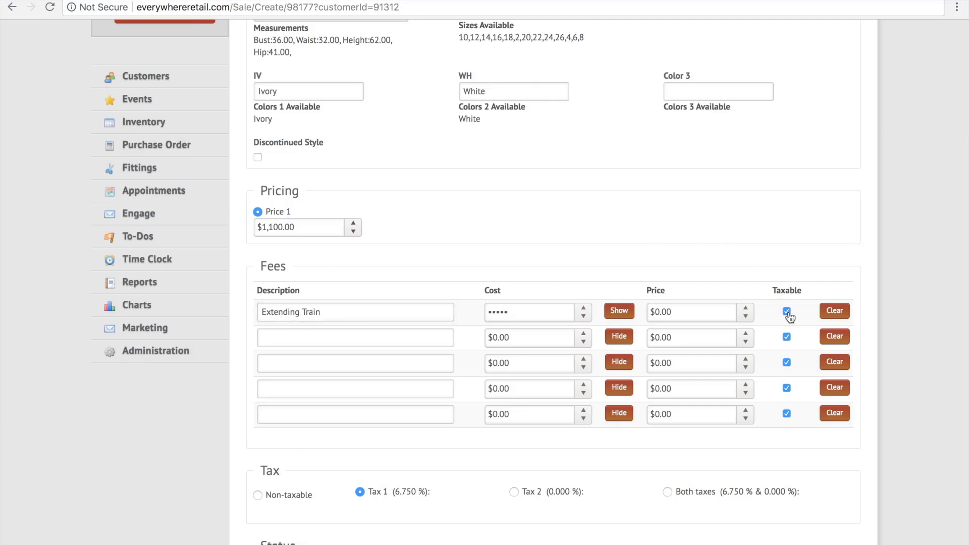
click(788, 313)
click(786, 313)
Remove the Extending Train description from the first fee row.
scroll(788, 314, down, 2)
click(346, 212)
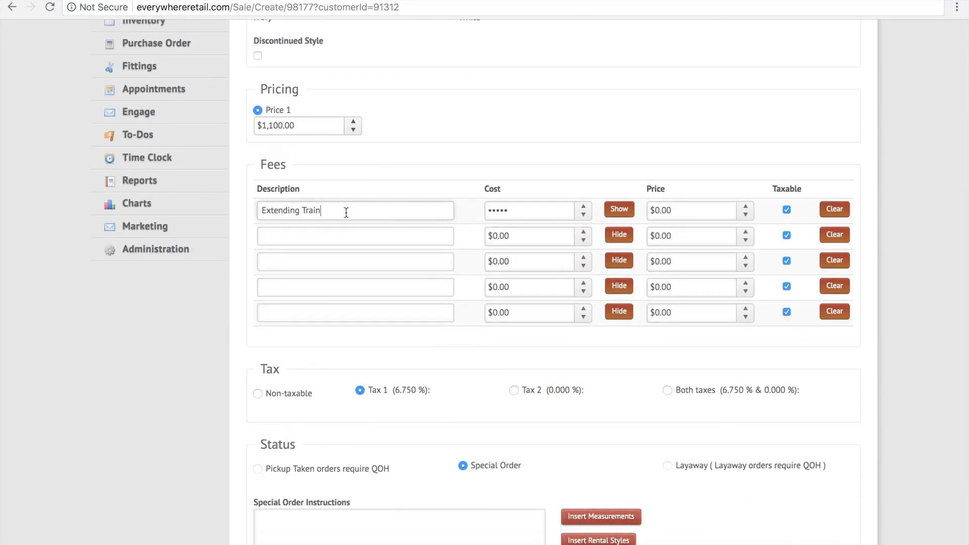
double_click(346, 213)
key(BackSpace)
key(BackSpace)
key(BackSpace)
key(BackSpace)
key(BackSpace)
key(BackSpace)
key(BackSpace)
key(BackSpace)
key(BackSpace)
key(BackSpace)
key(BackSpace)
Insert the bride's measurements into the special order instructions.
scroll(429, 417, down, 3)
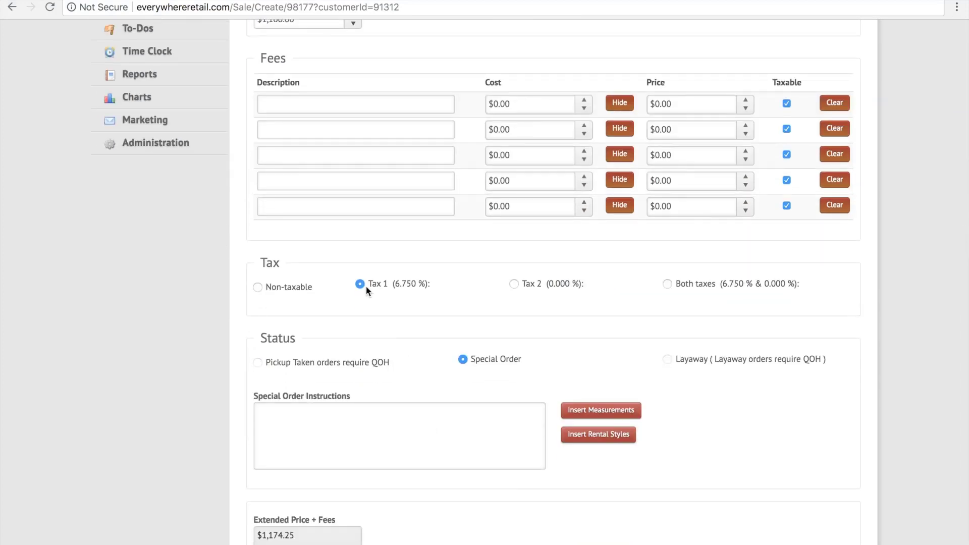
scroll(366, 286, down, 2)
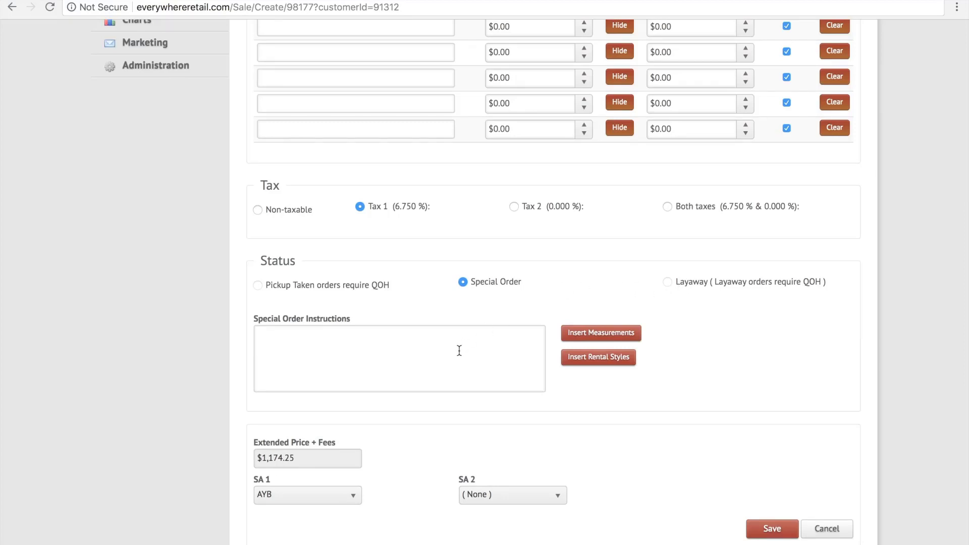
click(617, 338)
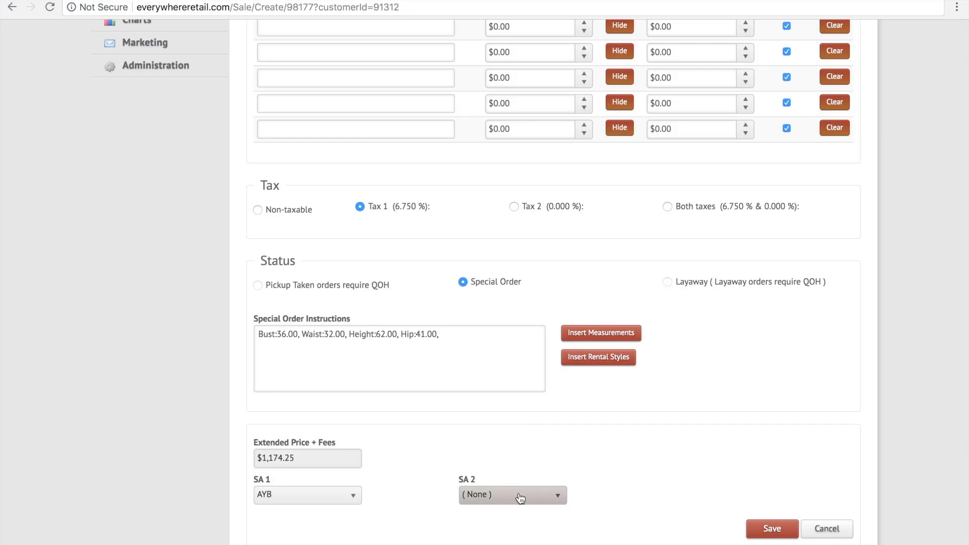
Assign a first and a second sales associate to the sale and save it to the ticket.
click(315, 506)
click(288, 426)
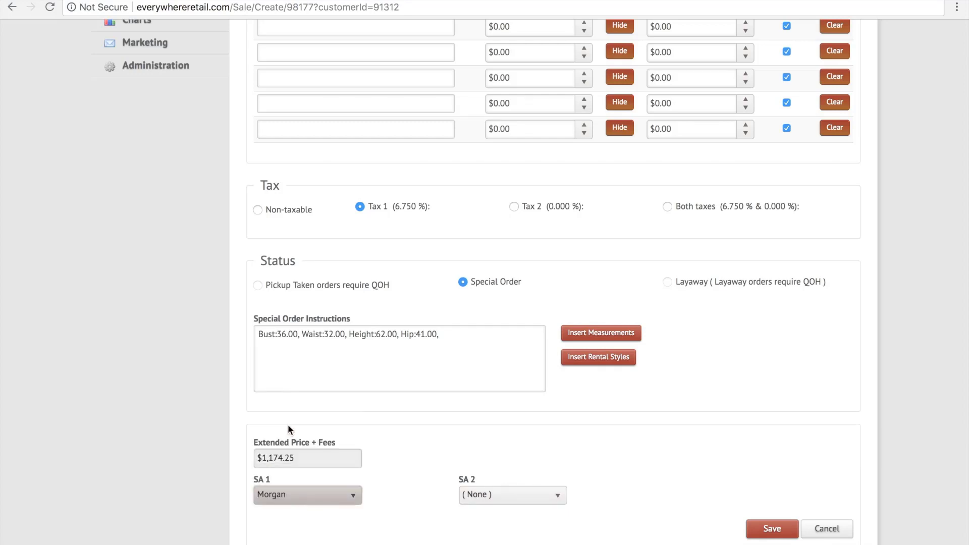
click(517, 497)
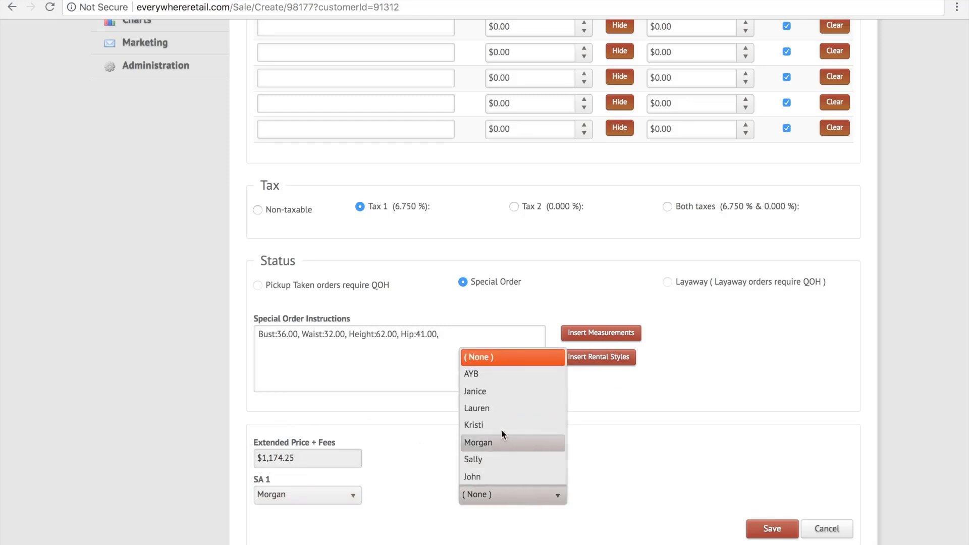
click(501, 423)
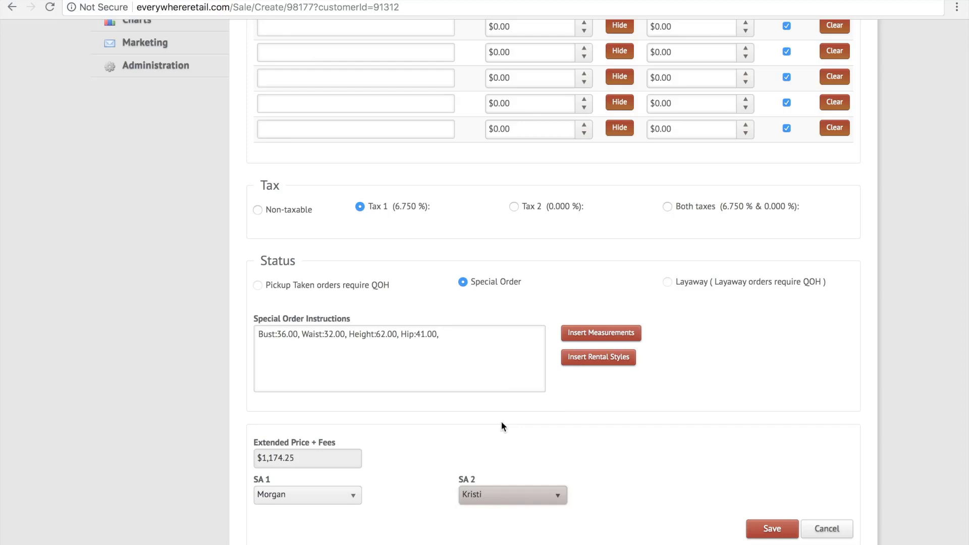
click(757, 535)
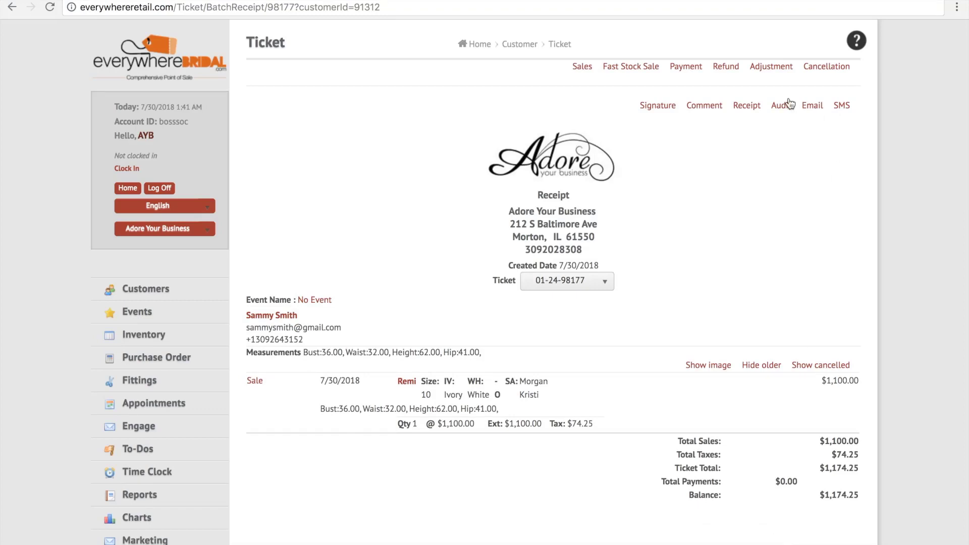
Start a price adjustment on the Beatrice sale with a unit markdown of 10%.
click(777, 70)
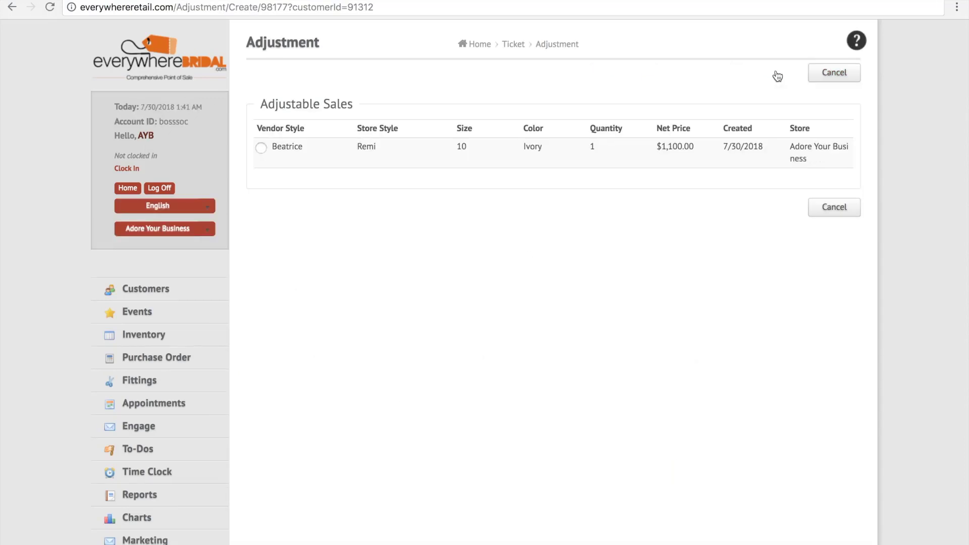
click(262, 148)
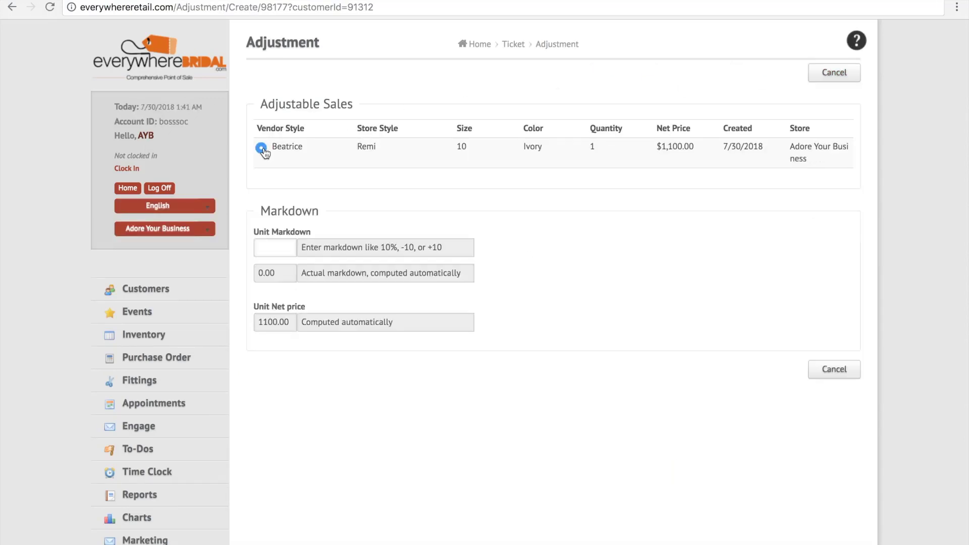
click(280, 247)
text(10%)
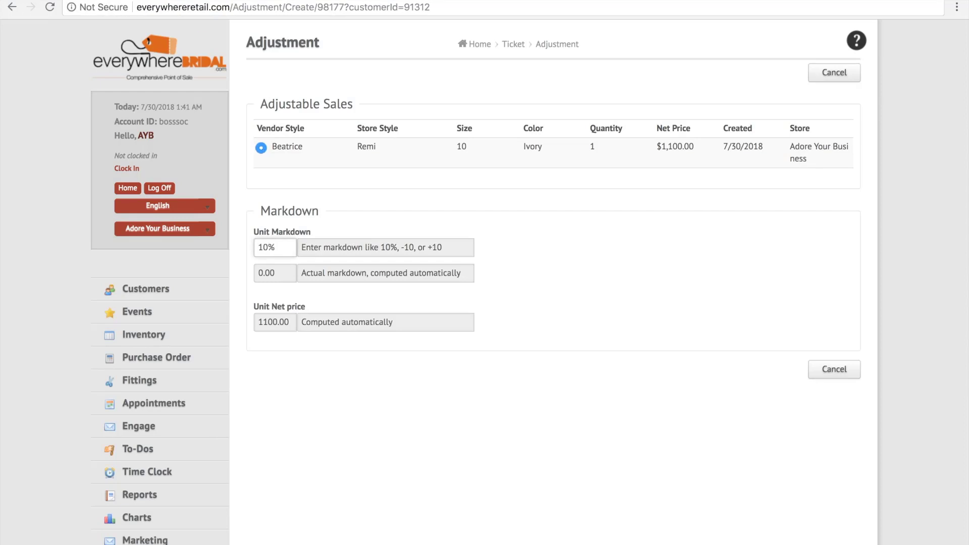
key(Tab)
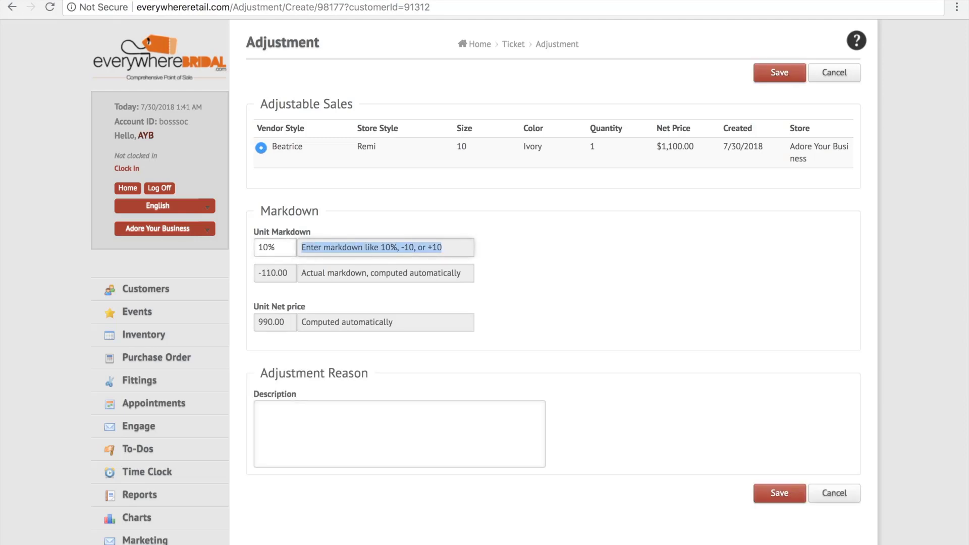
Give Sample Sale as the adjustment reason and save the adjustment.
click(316, 442)
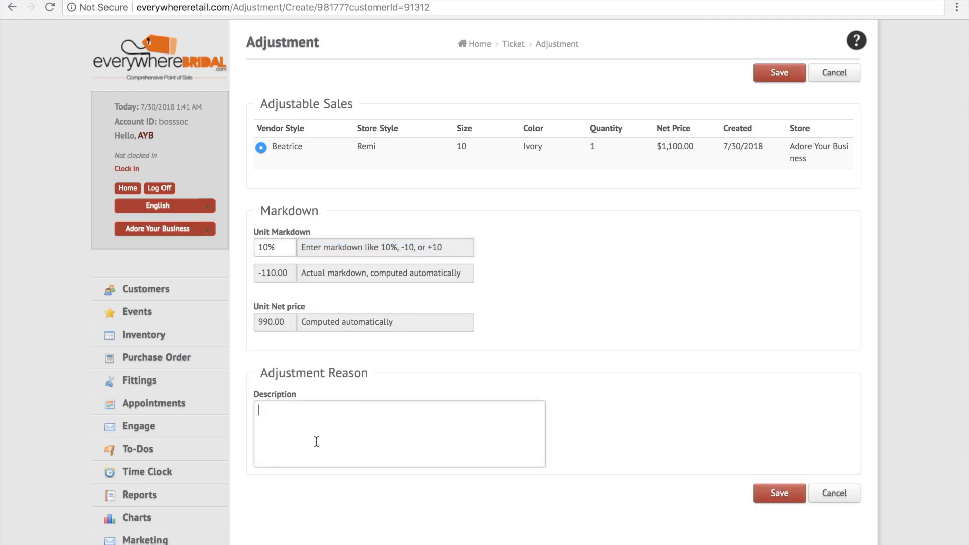
text(Sample Sale)
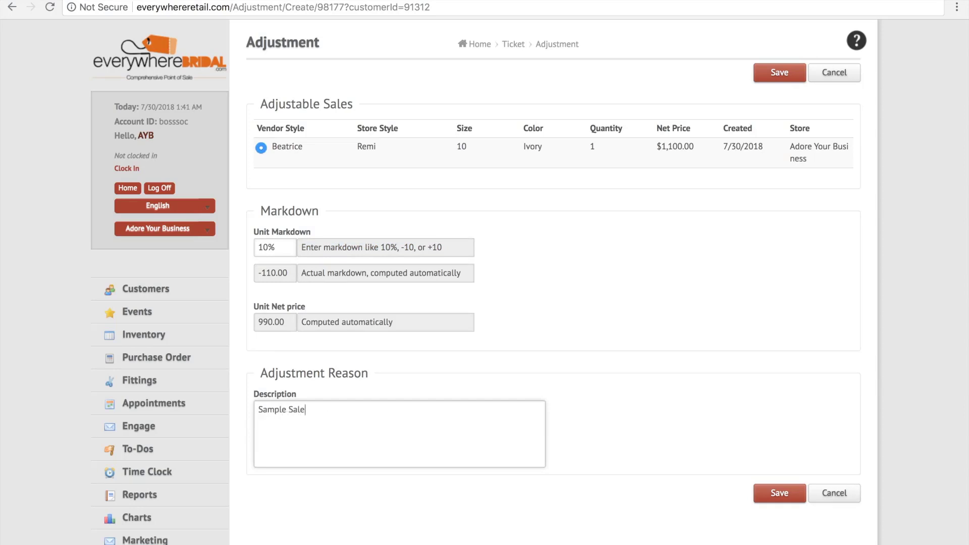
click(776, 494)
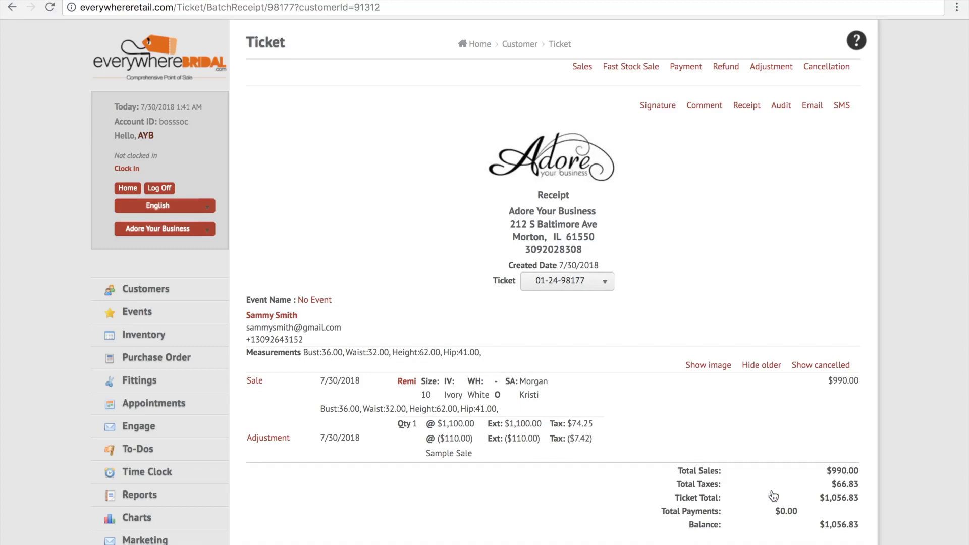
Save a ticket comment reading "Next Step", "Choosing a size we didn't recommend." and "Thanks so much!" on separate lines.
click(701, 107)
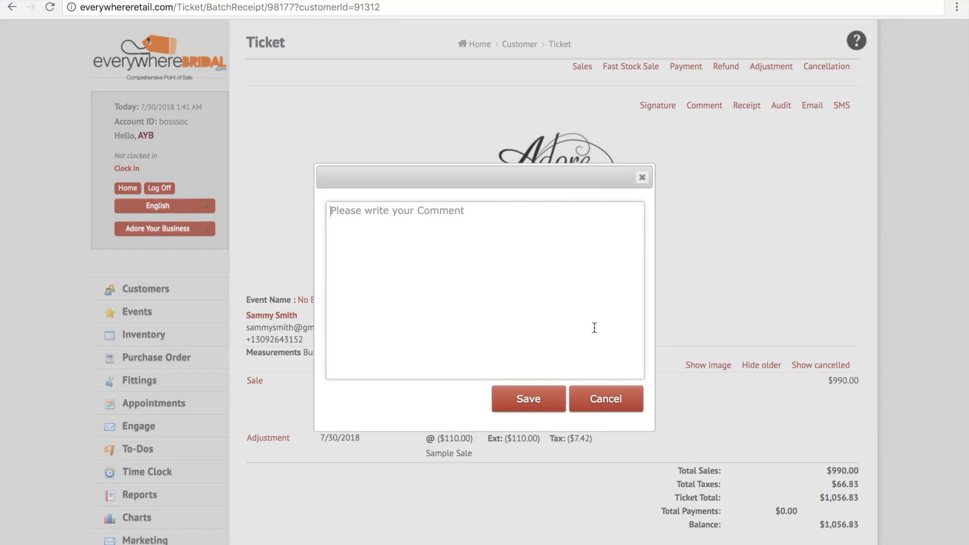
text(Next Step )
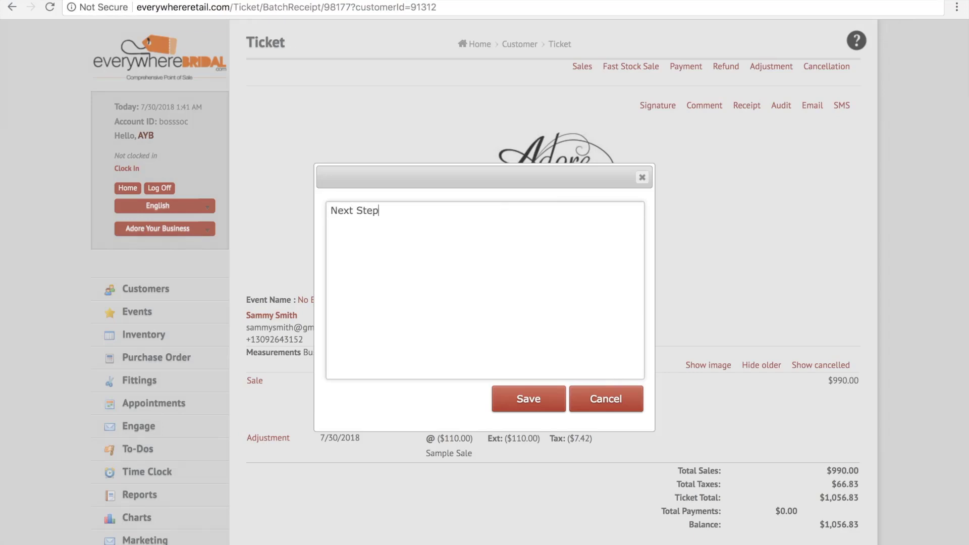
text(Choosing a size we didn't r)
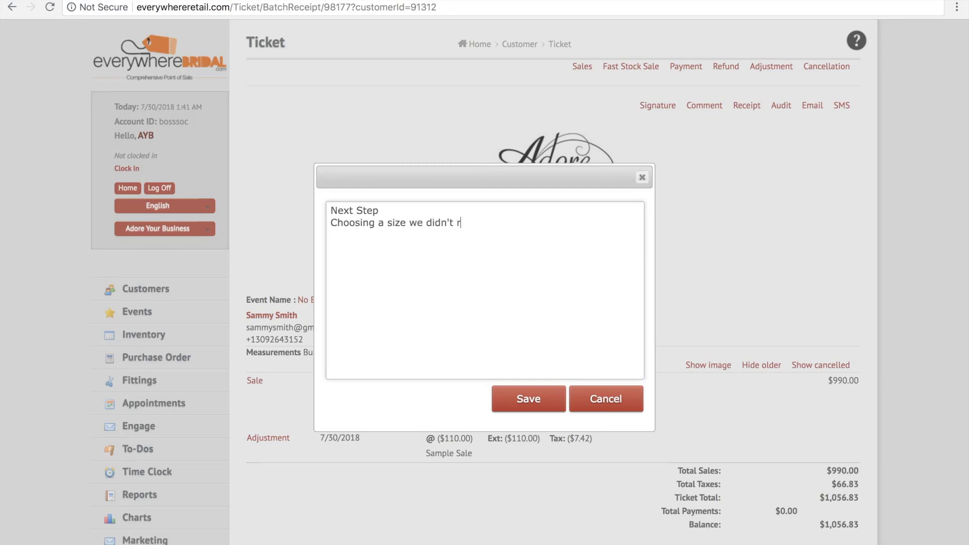
text(ecommend.)
key(Return)
key(Return)
text(Thanks so much!)
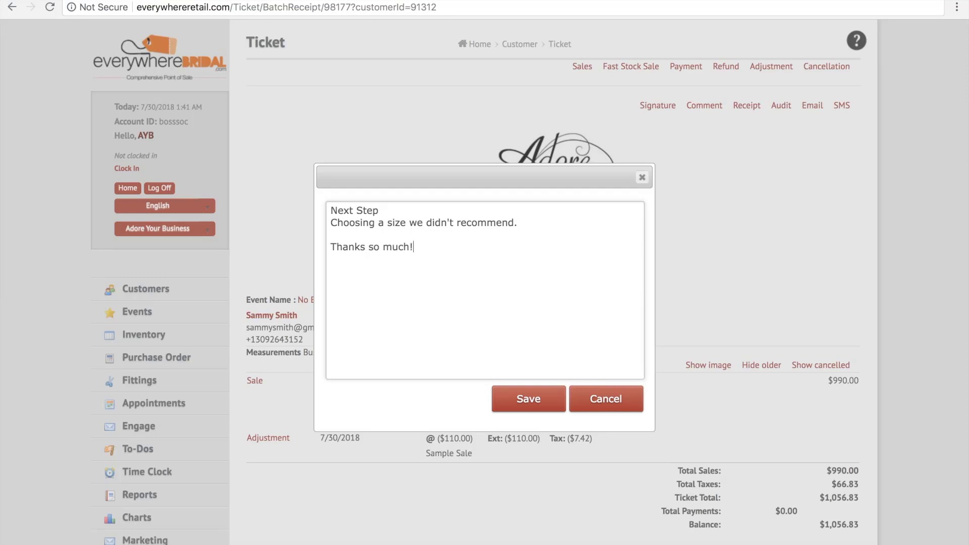
click(542, 400)
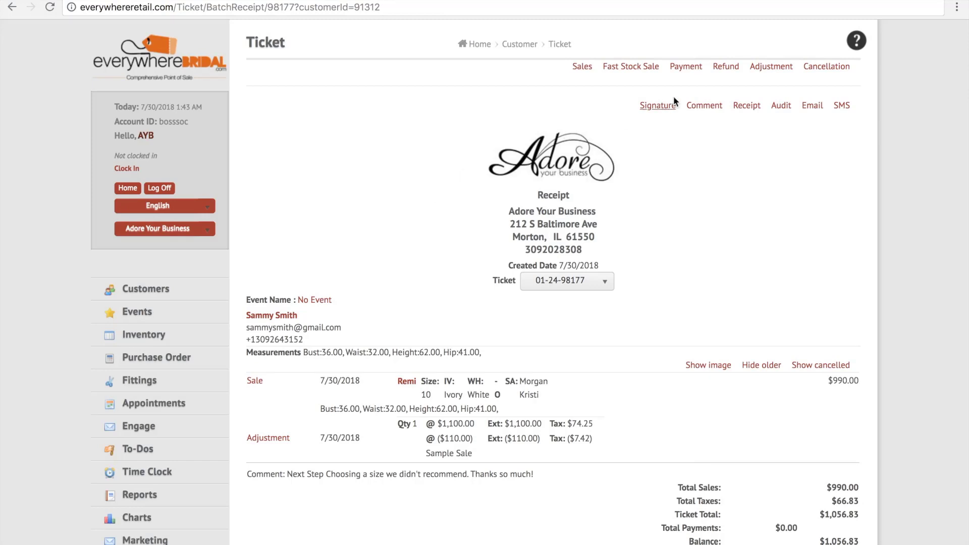
Check the ticket's Credit Card payment options and return without recording a payment.
click(686, 67)
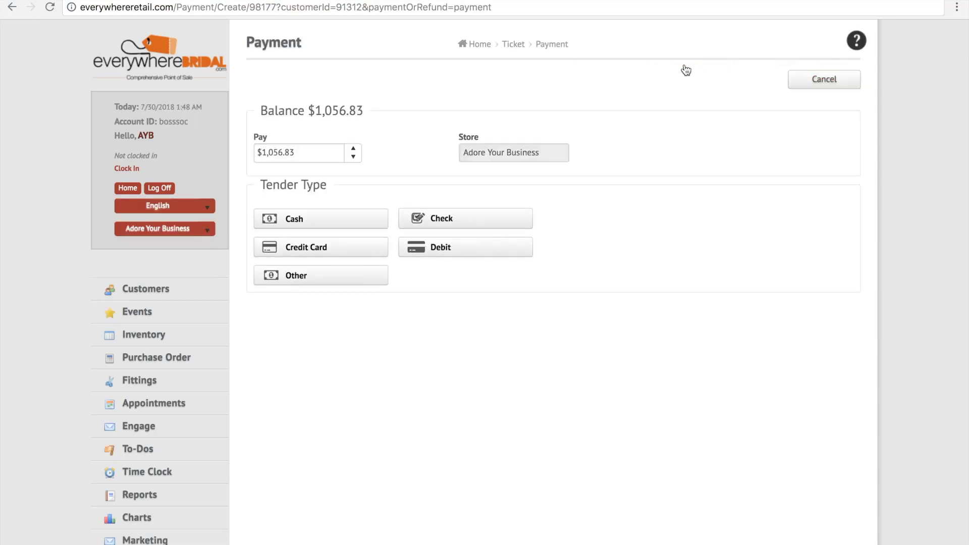
click(361, 249)
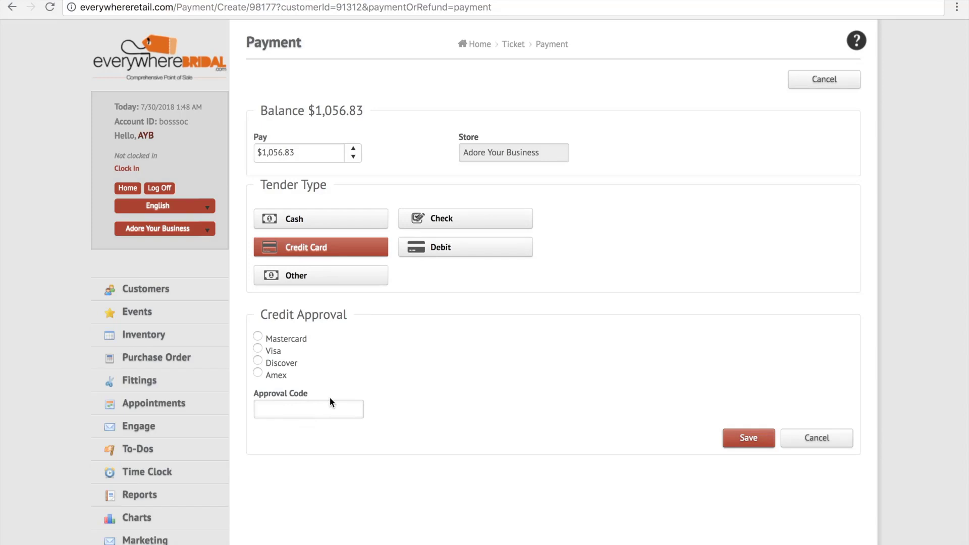
click(828, 439)
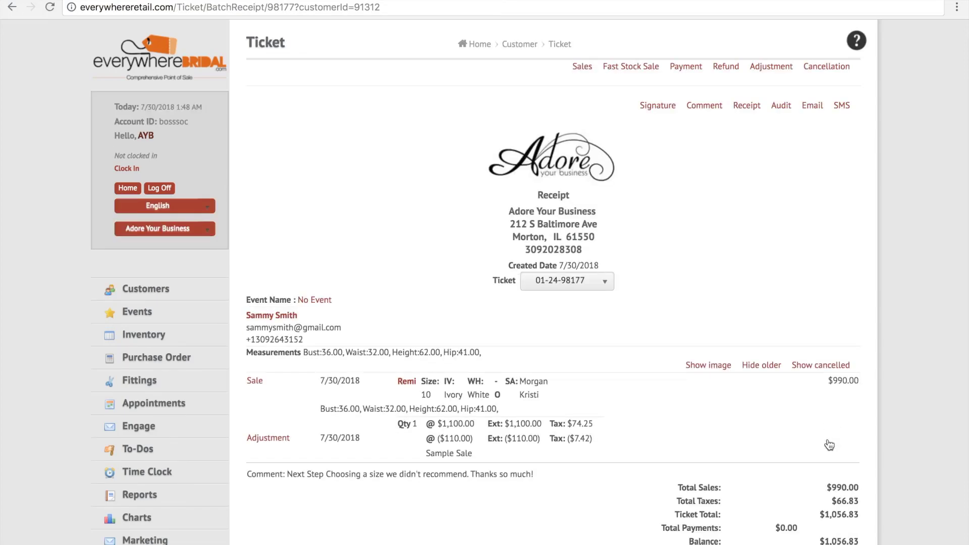
Check the print options for the ticket's receipt and leave without printing.
click(752, 108)
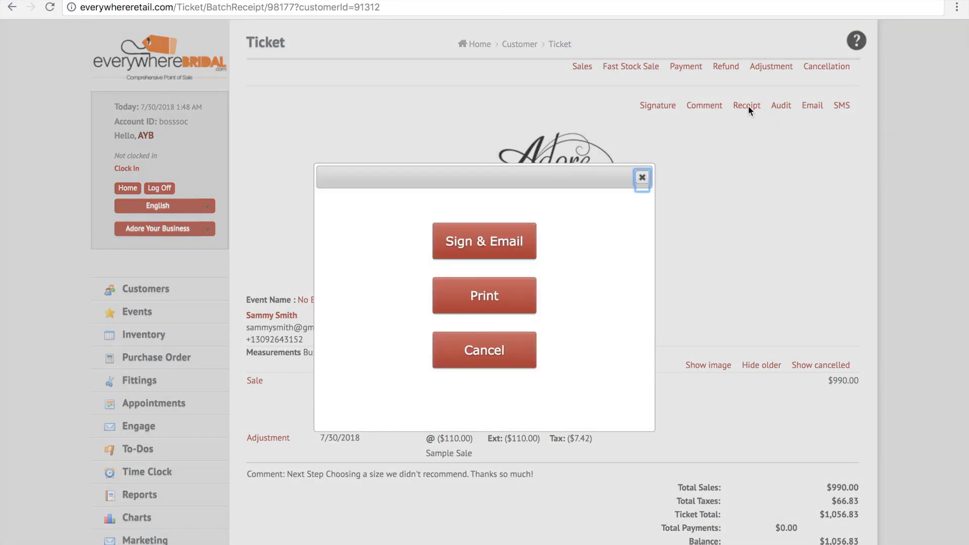
click(512, 289)
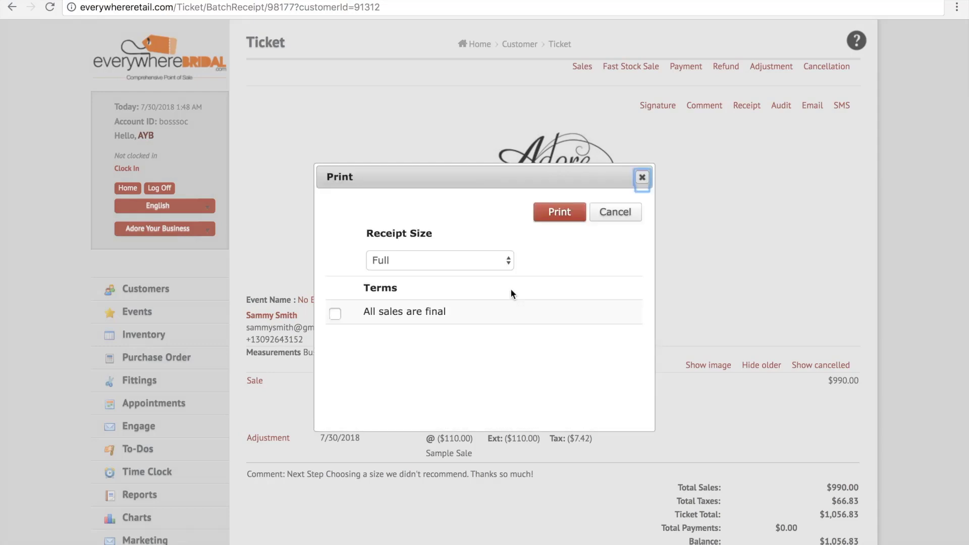
click(614, 216)
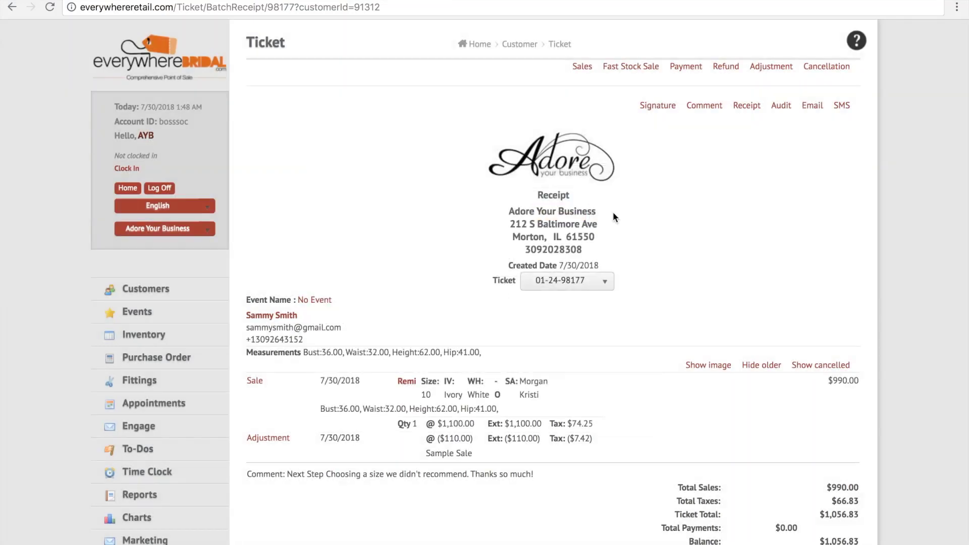
Choose to sign and email the receipt with the All sales are final term, and open the signature capture.
click(749, 108)
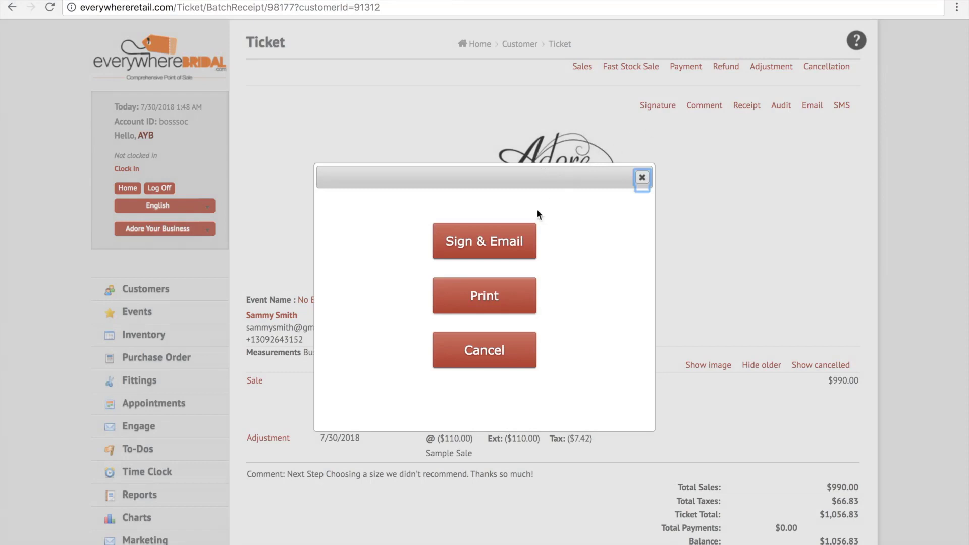
click(518, 232)
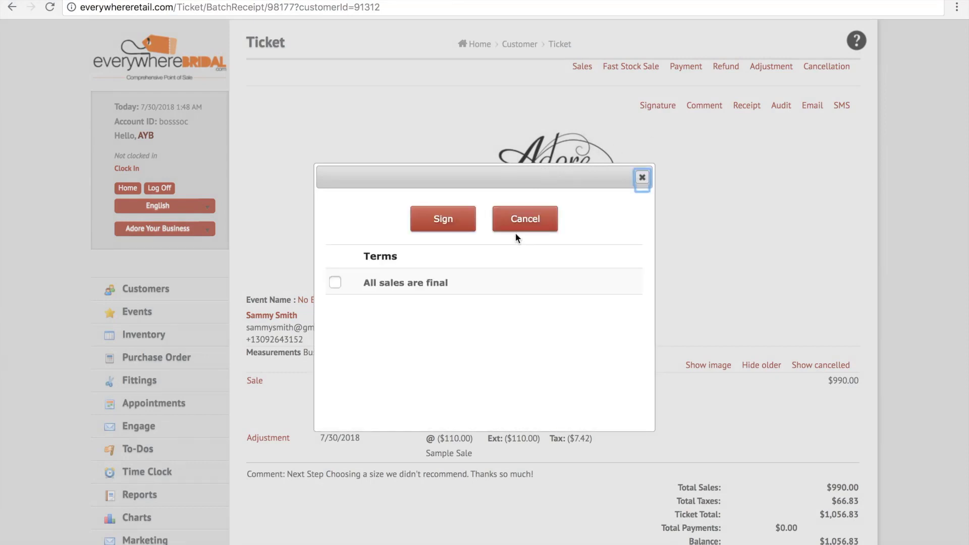
click(335, 283)
click(444, 219)
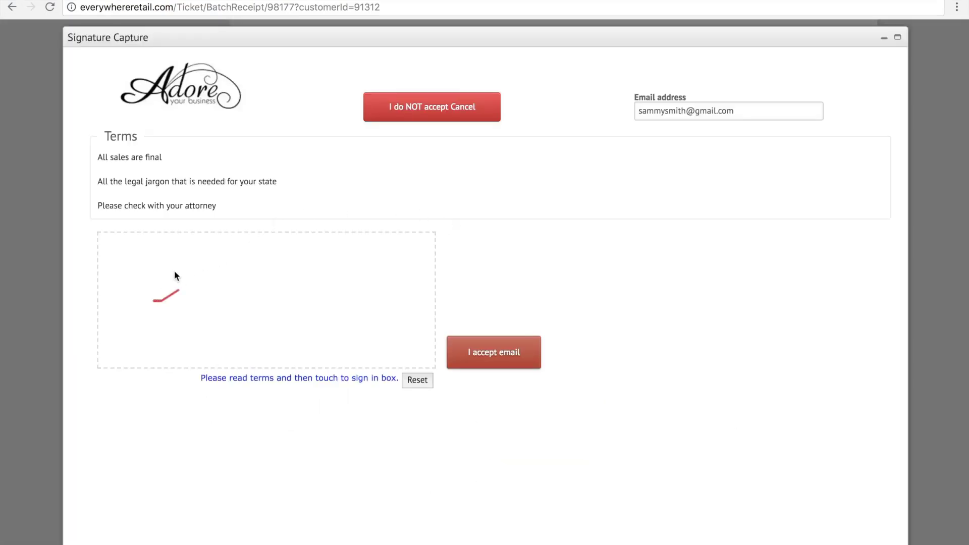
Draw a signature in the signing box, accept the terms with an emailed receipt, and return to the ticket.
mouse_move(176, 276)
mouse_down()
mouse_move(194, 306)
mouse_move(222, 276)
mouse_move(286, 319)
mouse_move(331, 307)
mouse_move(336, 320)
mouse_move(389, 294)
mouse_up()
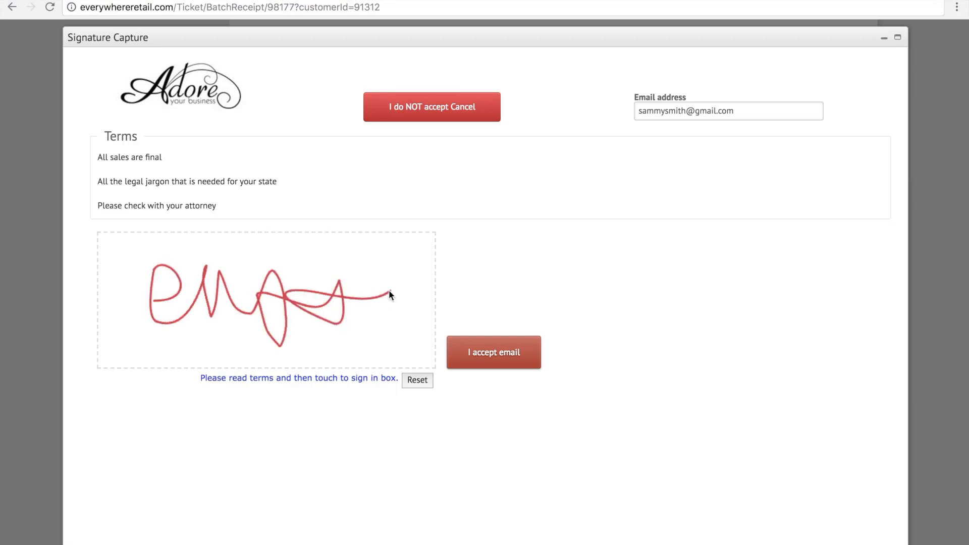
click(504, 354)
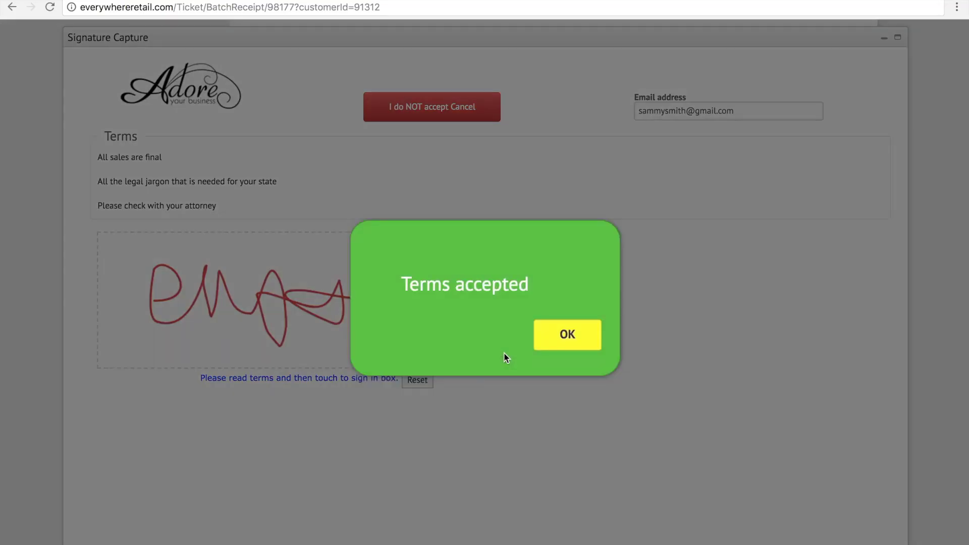
click(562, 341)
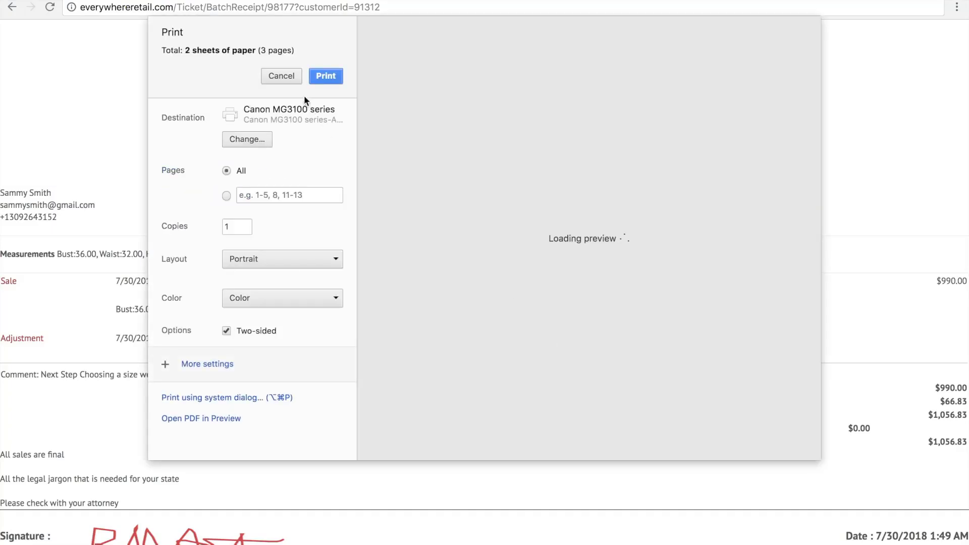
click(294, 80)
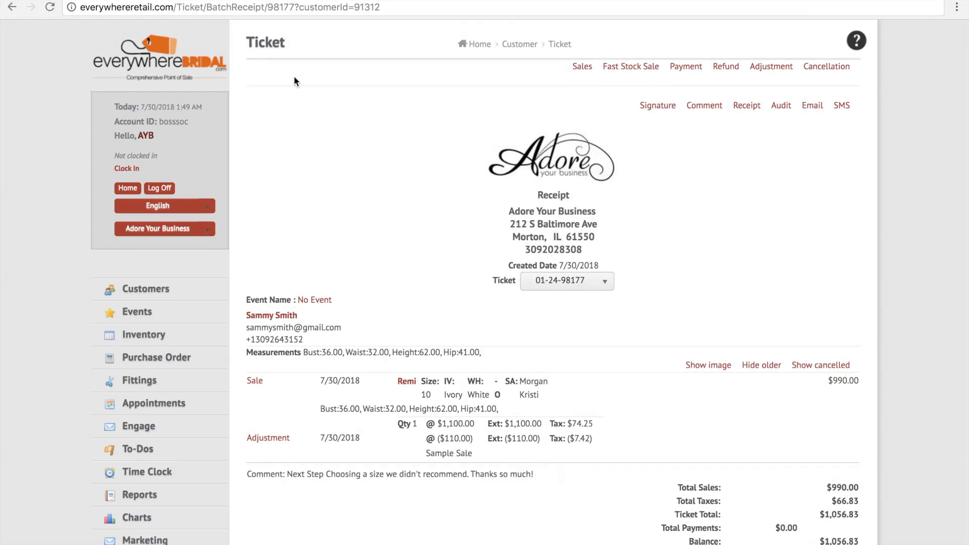
Examine the PDF of the receipt signed at 1:49 AM from the ticket's signature history.
click(652, 107)
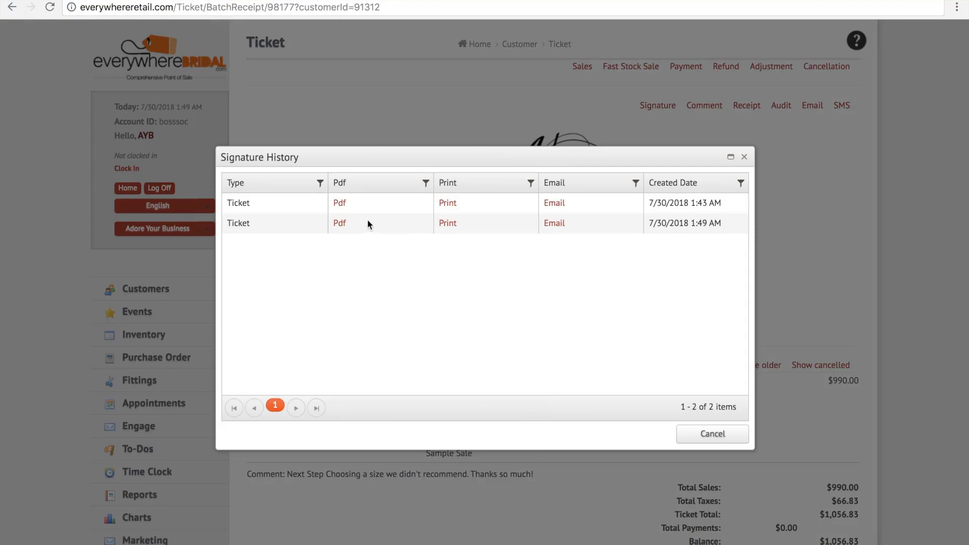
click(340, 224)
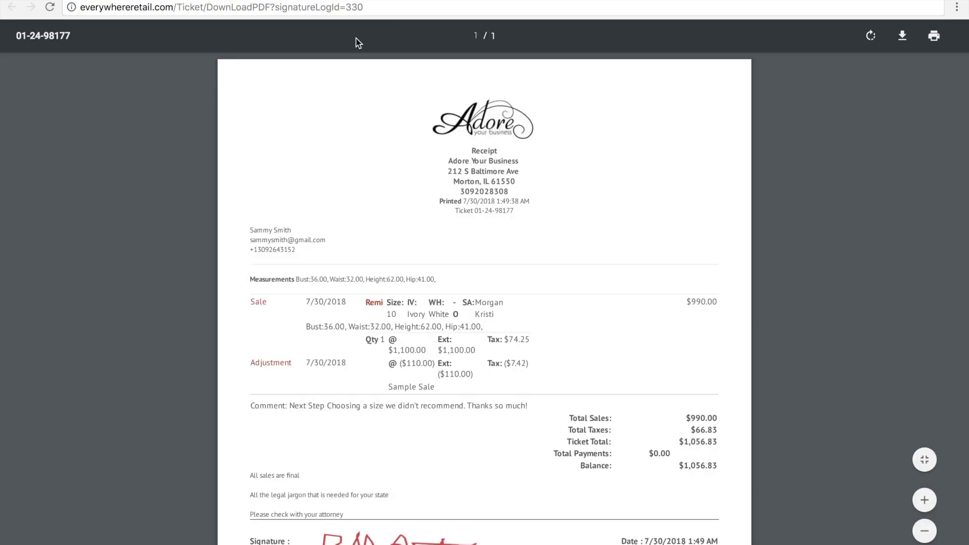
key(super+w)
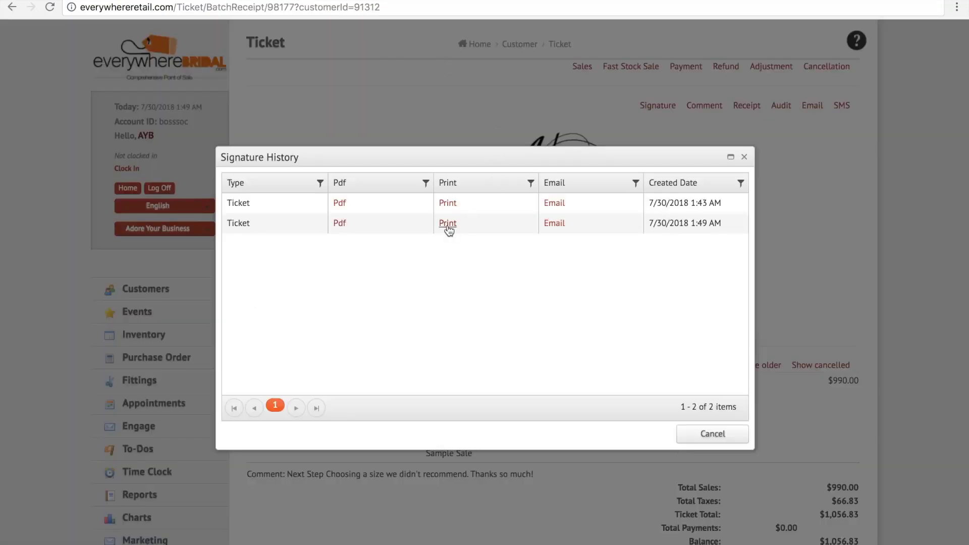